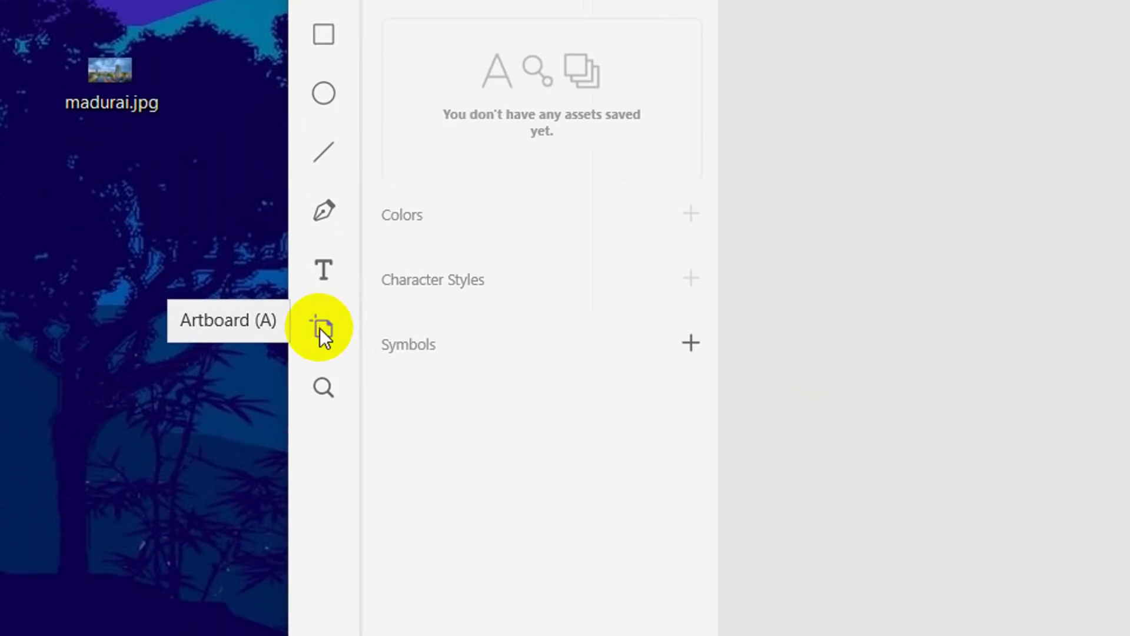
Create a new artboard from the 360 x 640 Android Mobile preset.
left_click(163, 296)
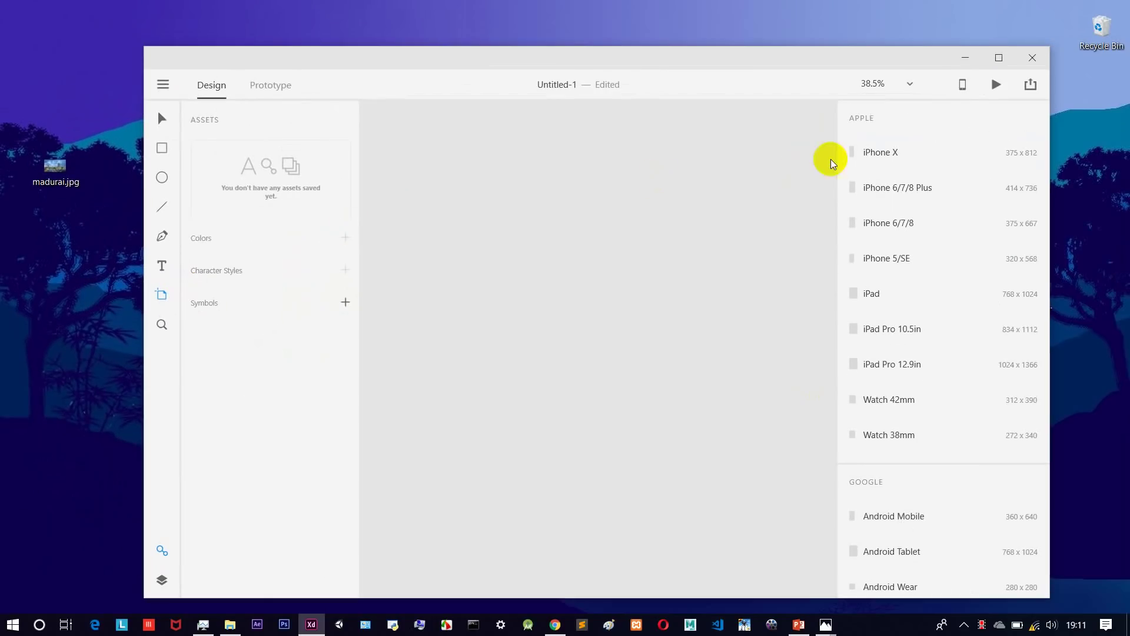
scroll(940, 184, "down", 1)
scroll(930, 236, "down", 4)
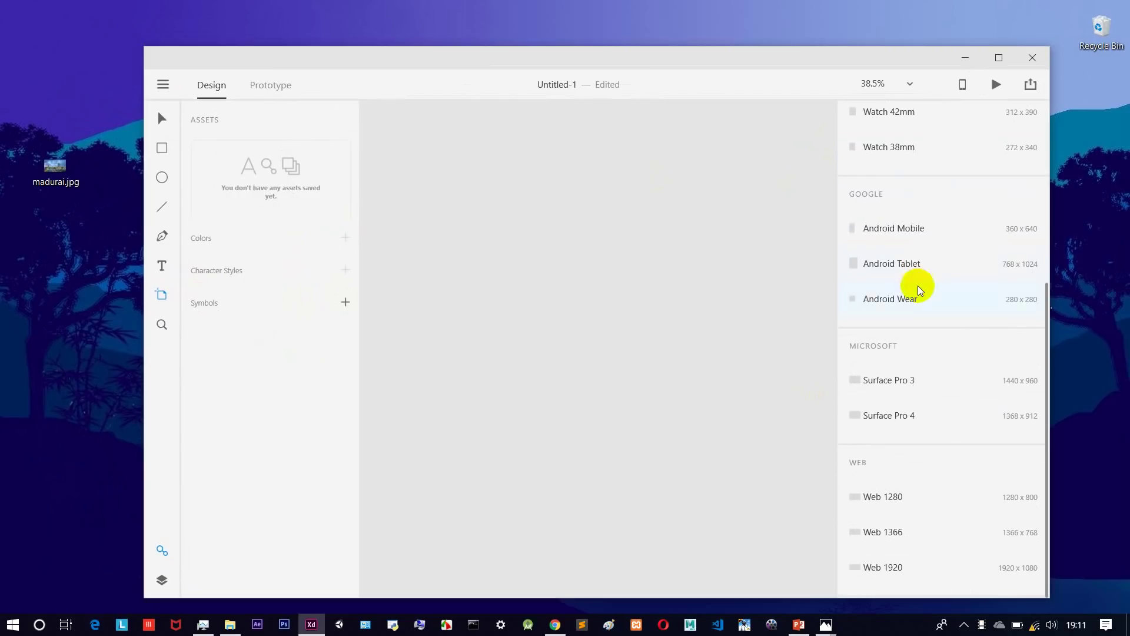
scroll(937, 436, "up", 4)
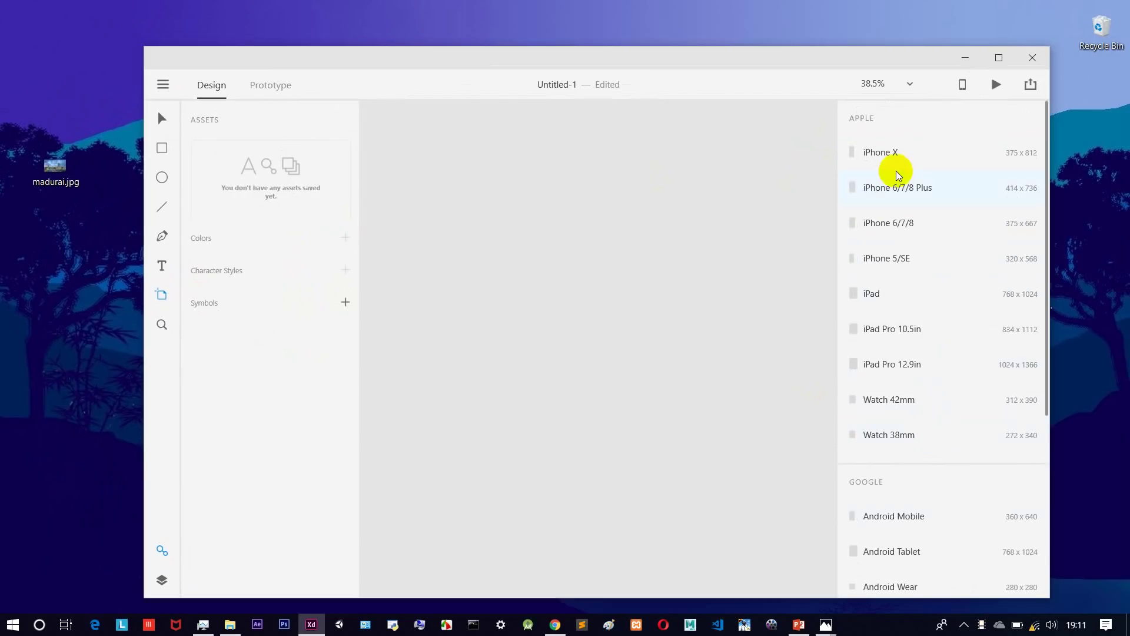
scroll(895, 213, "down", 3)
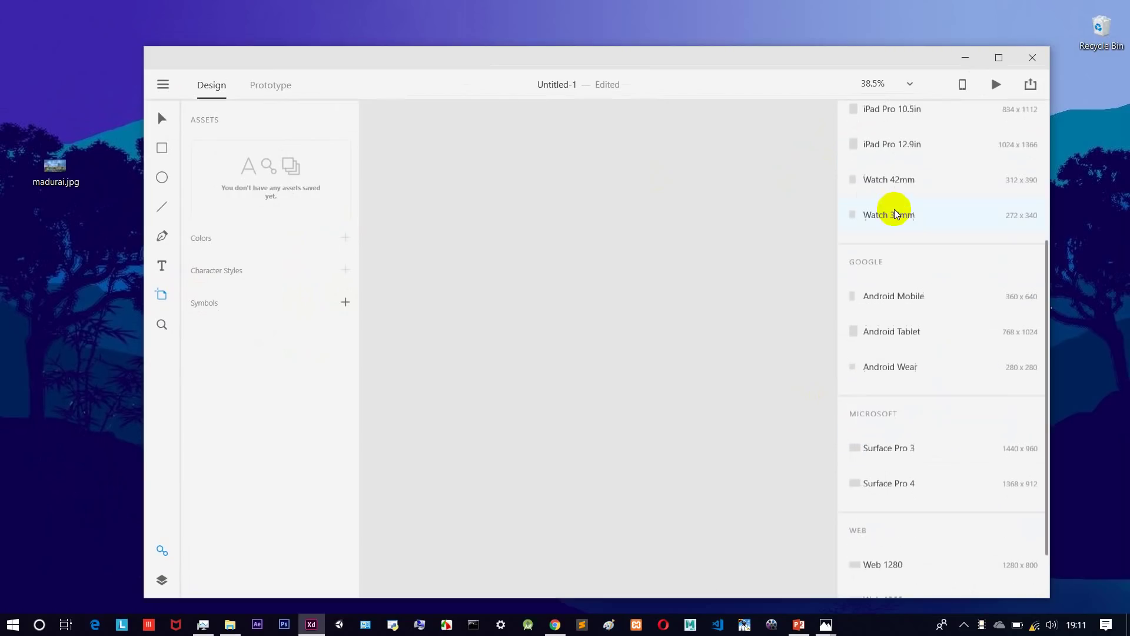
left_click(893, 294)
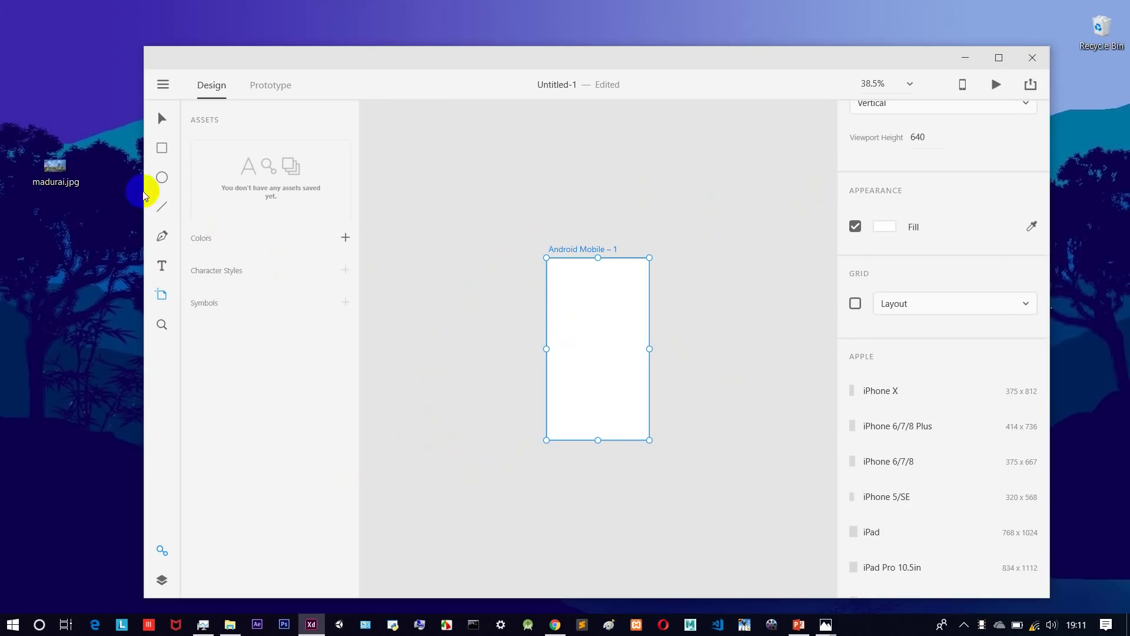
Import madurai.jpg from the desktop over the artboard, move the photo clear above it, and maximize the window.
left_click_drag(54, 167, 466, 222)
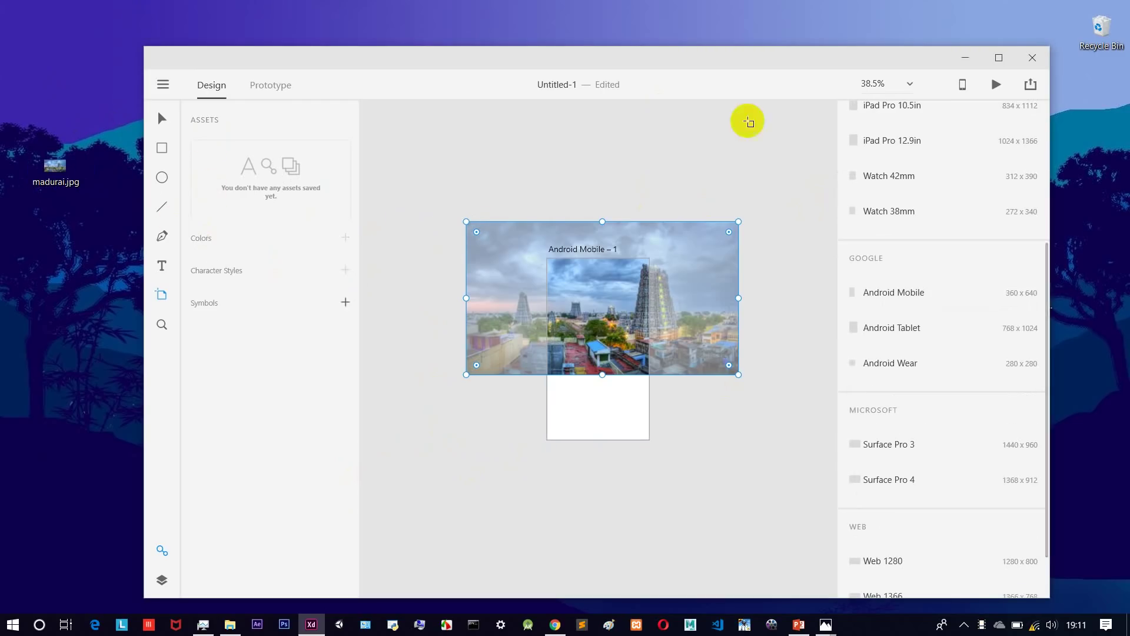
left_click(162, 119)
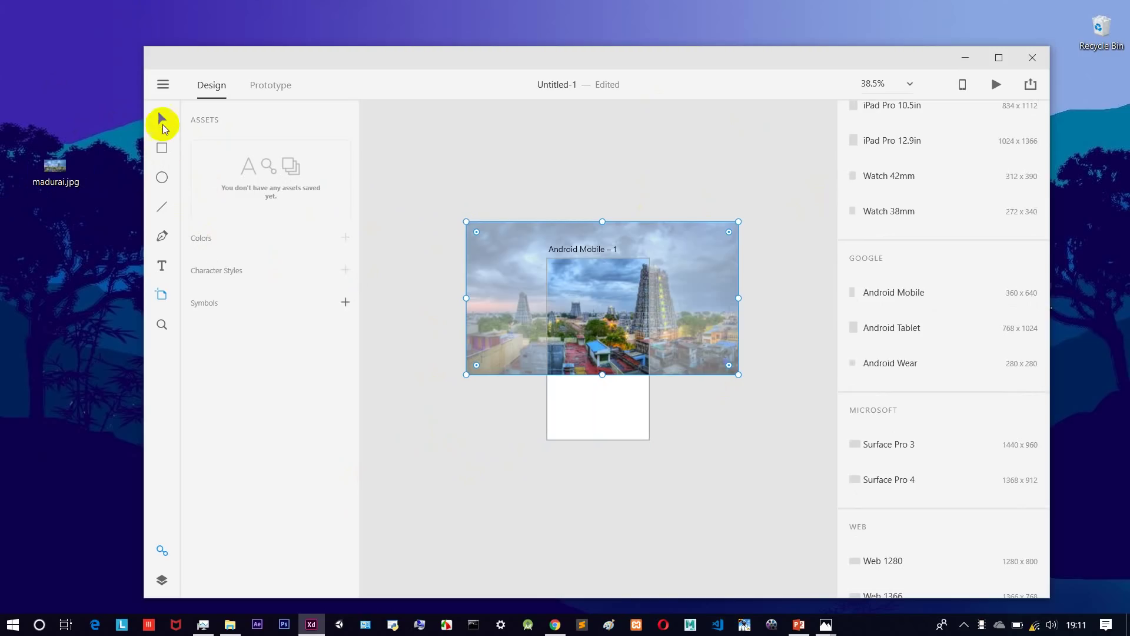
left_click_drag(641, 266, 674, 262)
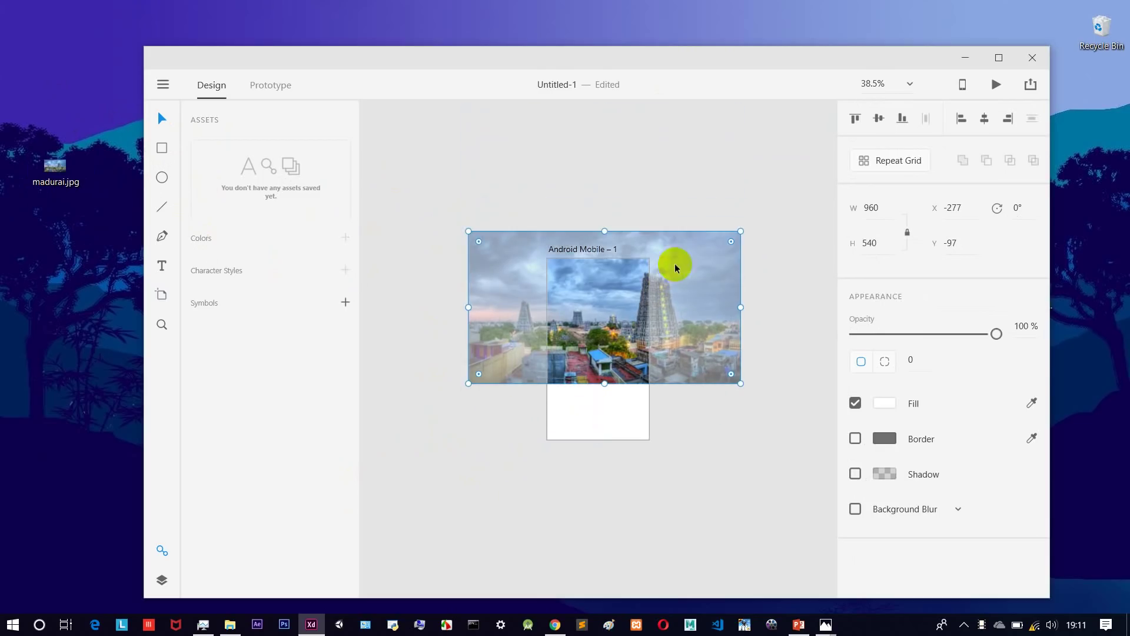
left_click(780, 267)
left_click_drag(616, 303, 734, 176)
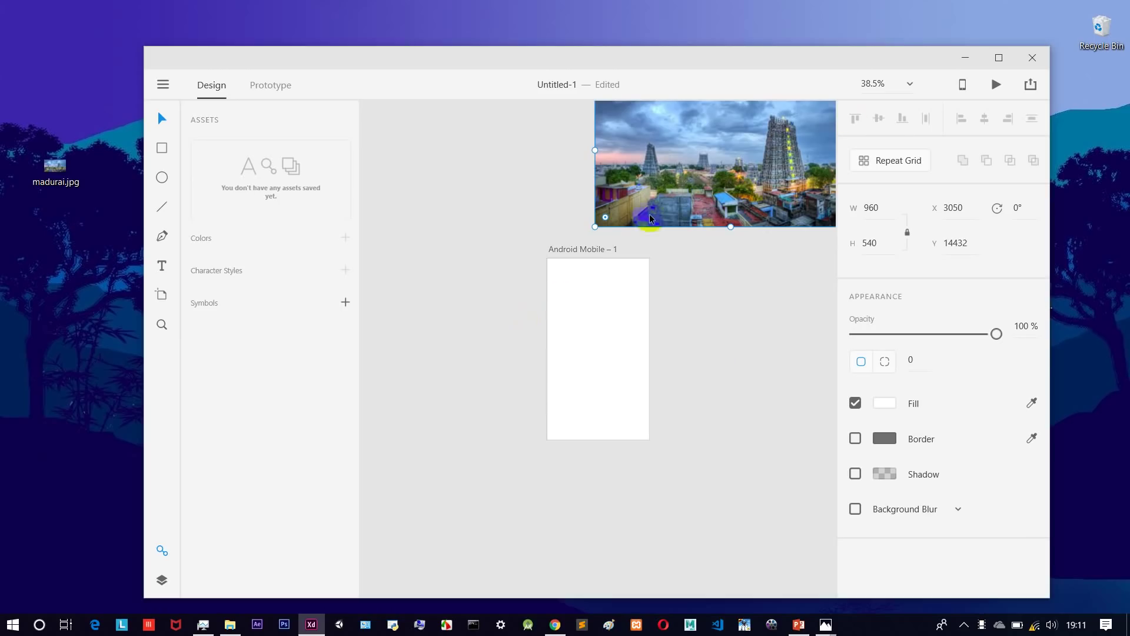
left_click(999, 57)
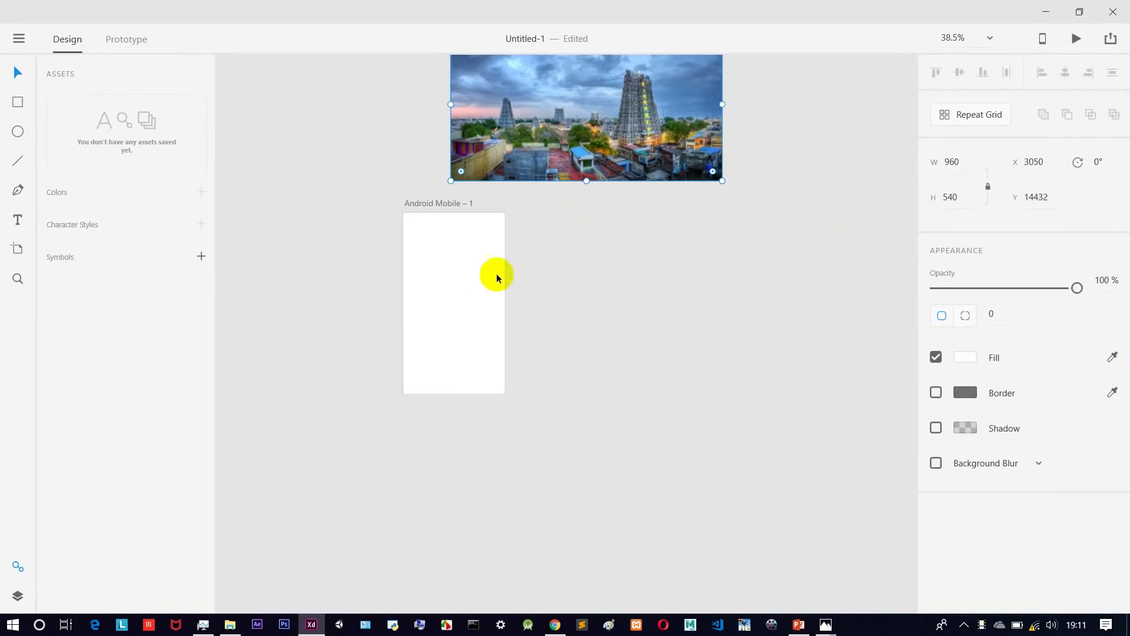
Move the temple photo farther from the artboard and place the purple network image over the Android Mobile artboard as its background.
scroll(481, 280, "down", 2)
left_click(283, 253)
left_click_drag(283, 253, 389, 306)
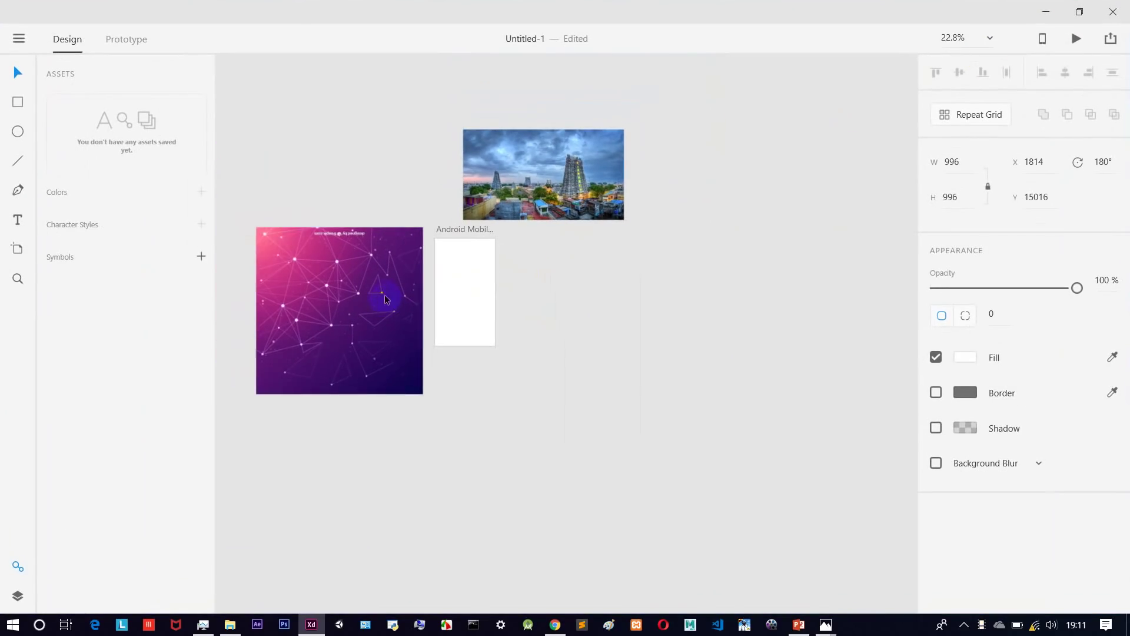
left_click_drag(524, 187, 713, 211)
left_click_drag(289, 295, 405, 270)
left_click(554, 430)
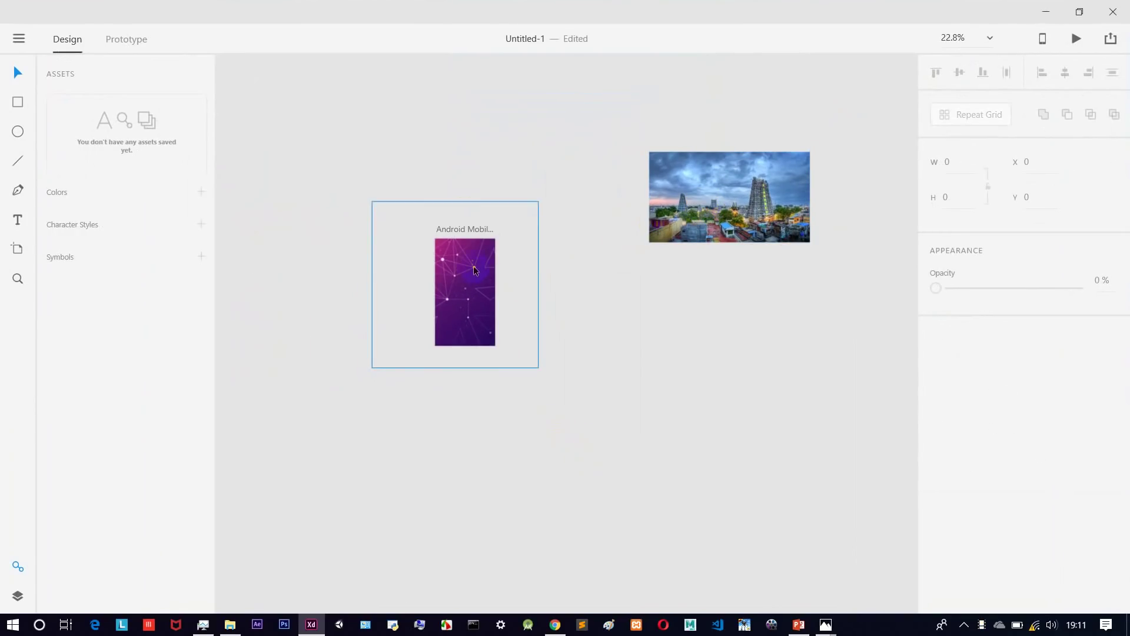
Draw a white circle about 160 by 157 on the upper part of the artboard and move it to about X 100, Y 82.
scroll(481, 268, "up", 5)
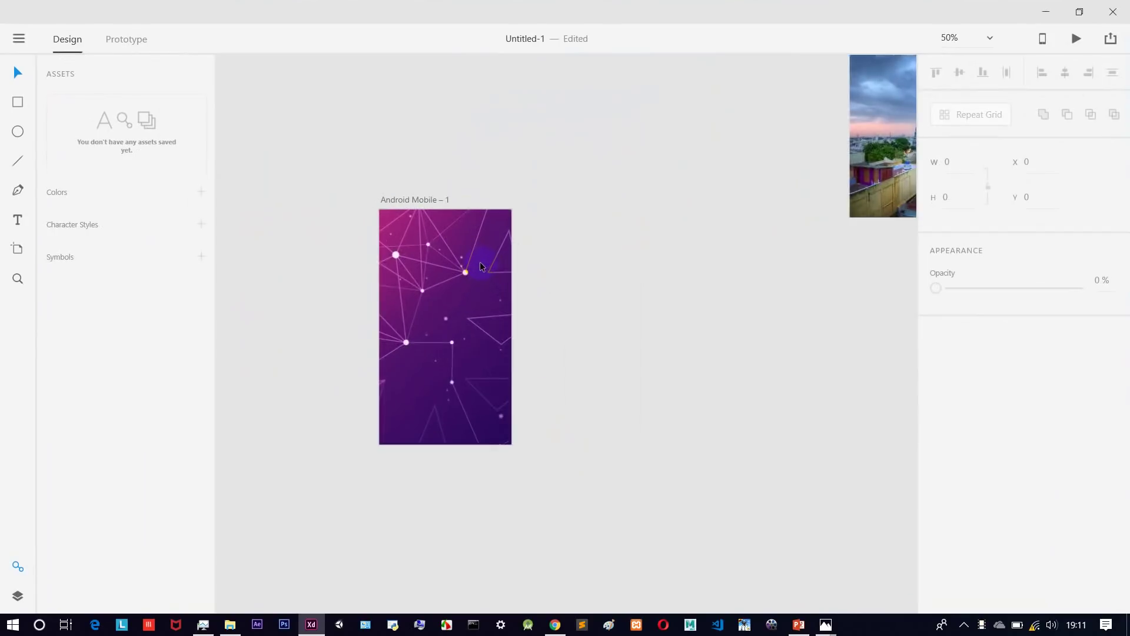
scroll(713, 283, "down", 2)
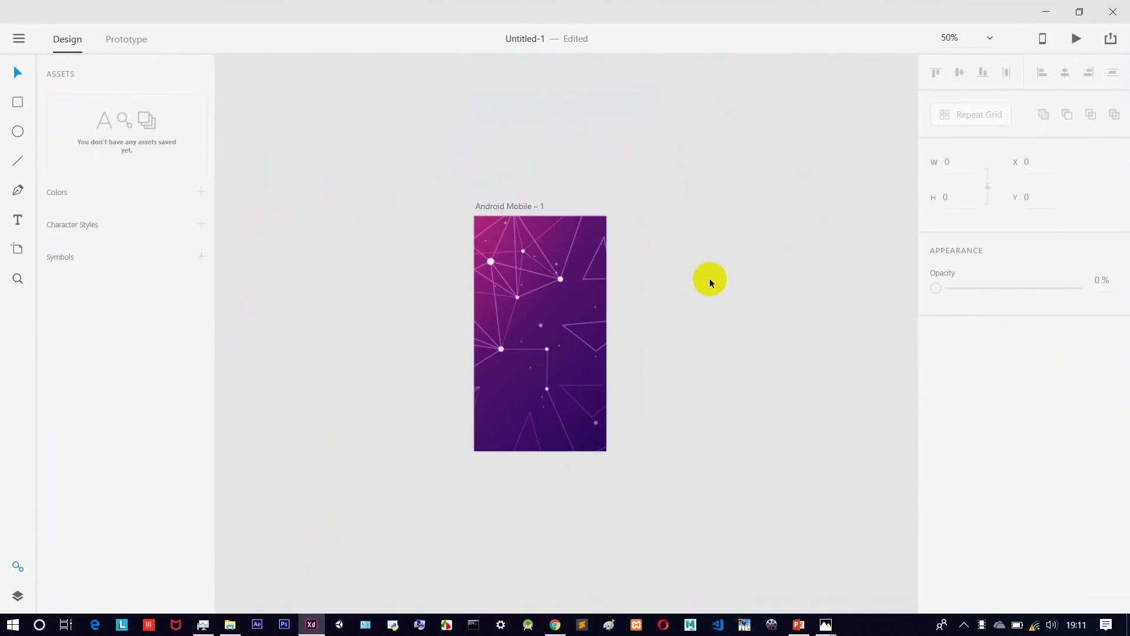
scroll(665, 318, "up", 2)
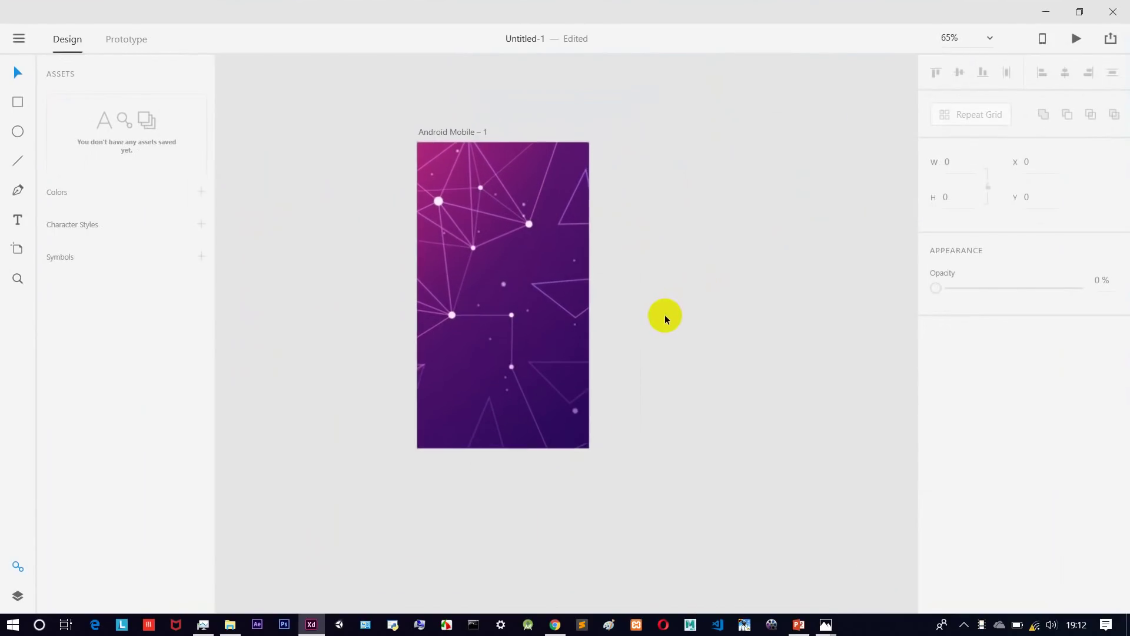
left_click(19, 131)
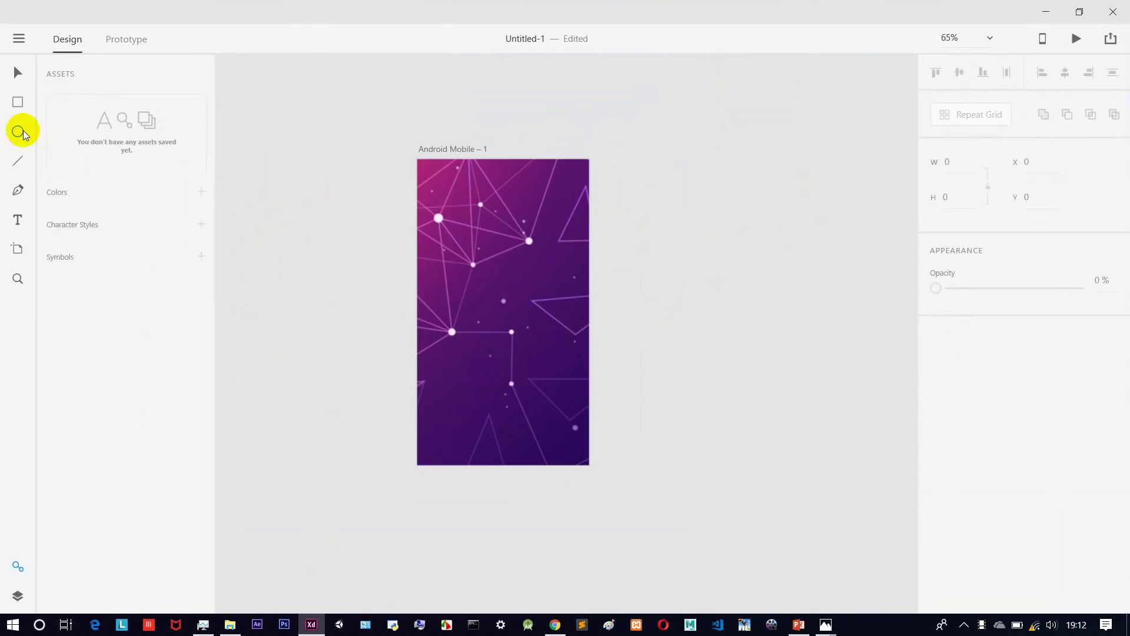
left_click_drag(471, 202, 522, 254)
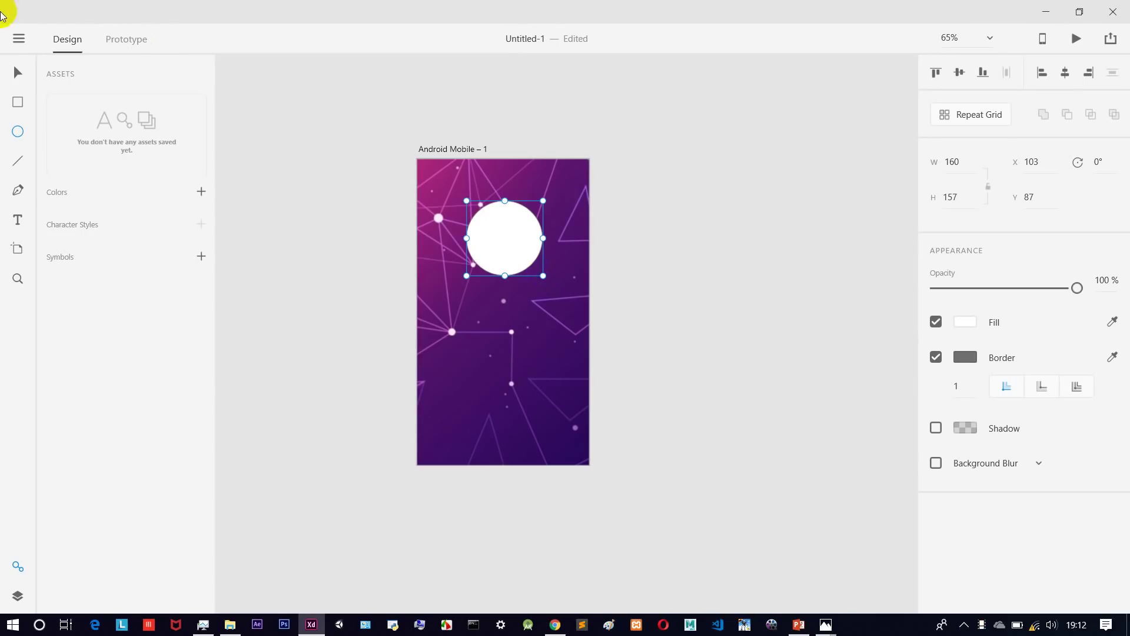
left_click(18, 70)
left_click(510, 244)
left_click_drag(510, 244, 509, 242)
Restore the design window to a floating size, switch to Chrome, and browse the Google Images results for "login" person icons.
left_click_drag(512, 7, 716, 46)
left_click(556, 623)
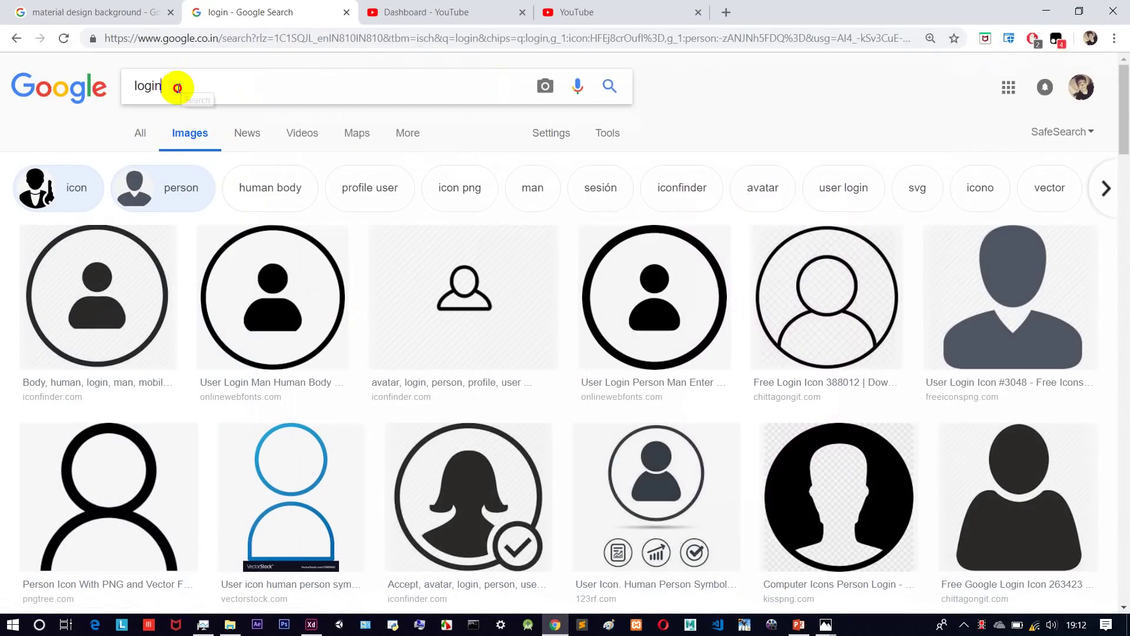
left_click_drag(177, 88, 118, 83)
left_click(279, 73)
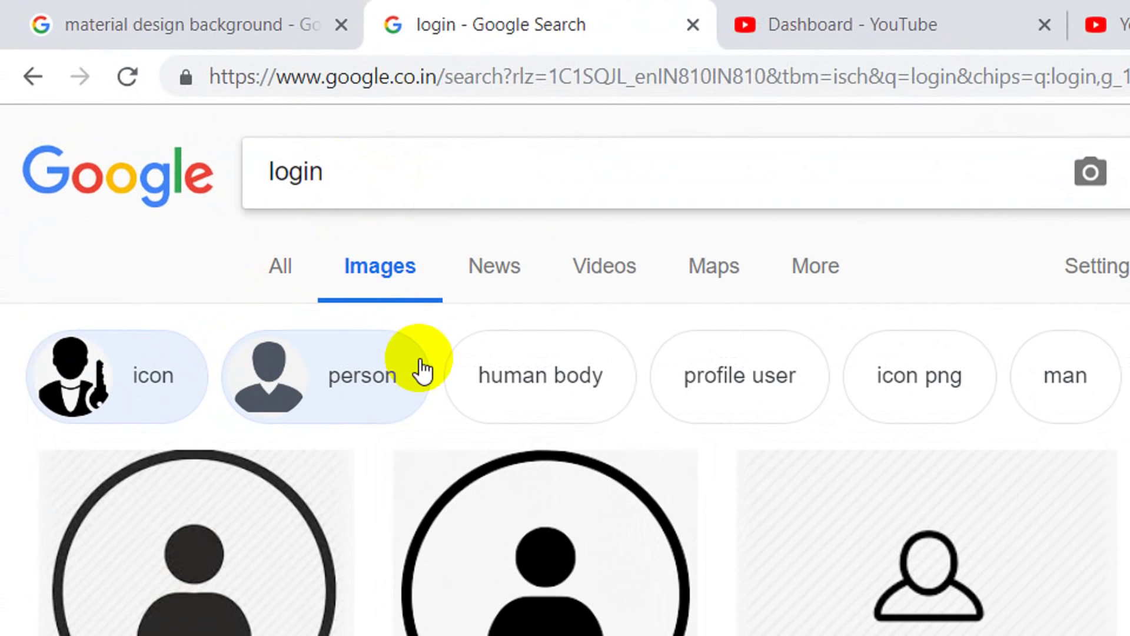
scroll(899, 596, "down", 10)
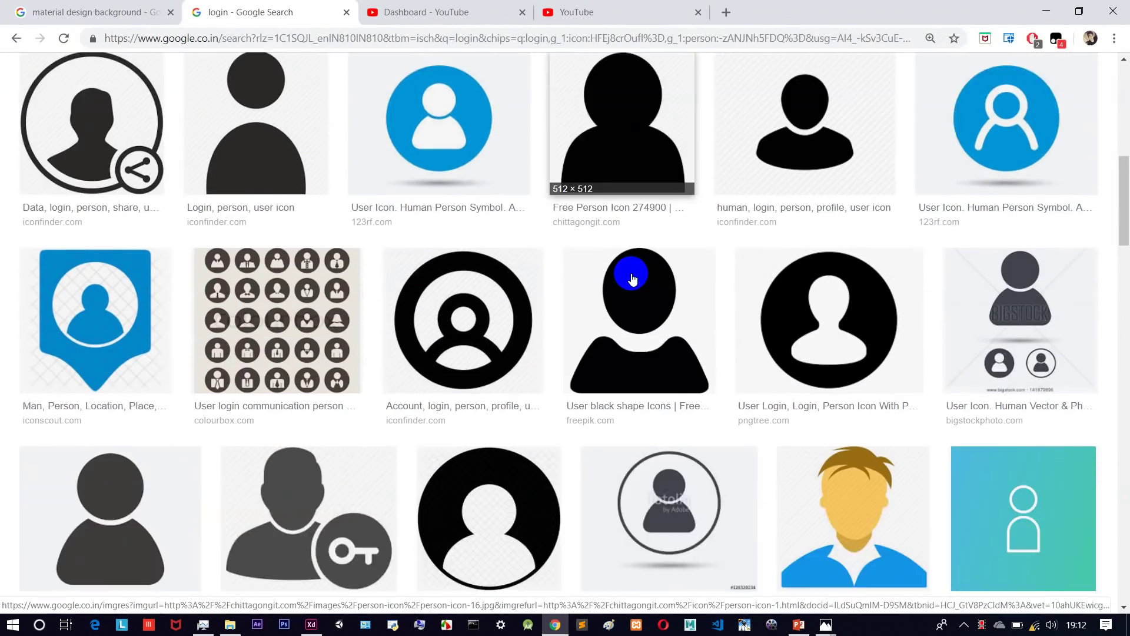
scroll(632, 276, "down", 10)
scroll(632, 276, "up", 6)
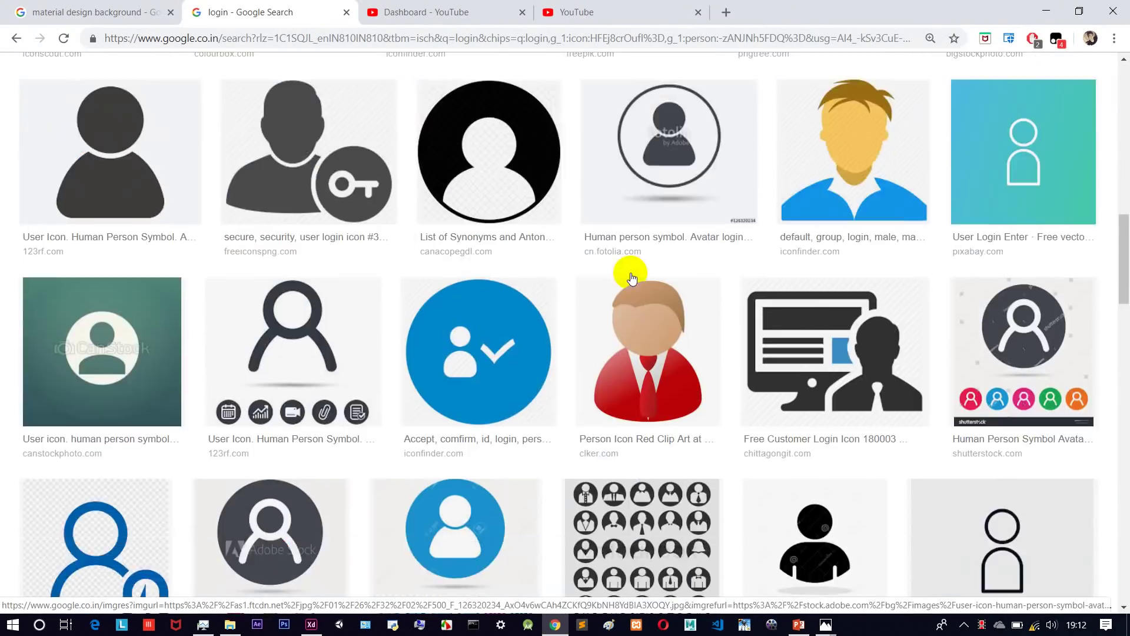
scroll(632, 276, "up", 3)
Float and narrow the Chrome window so the image results sit beside the white circle on the artboard.
left_click_drag(716, 7, 583, 0)
left_click_drag(936, 7, 791, 56)
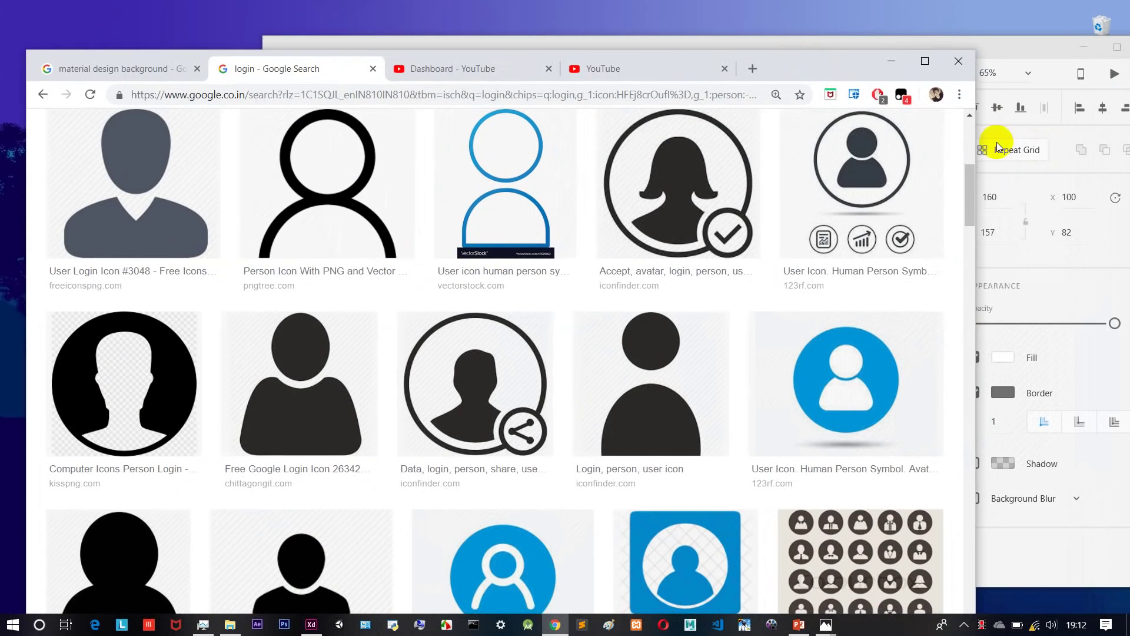
left_click_drag(976, 141, 693, 171)
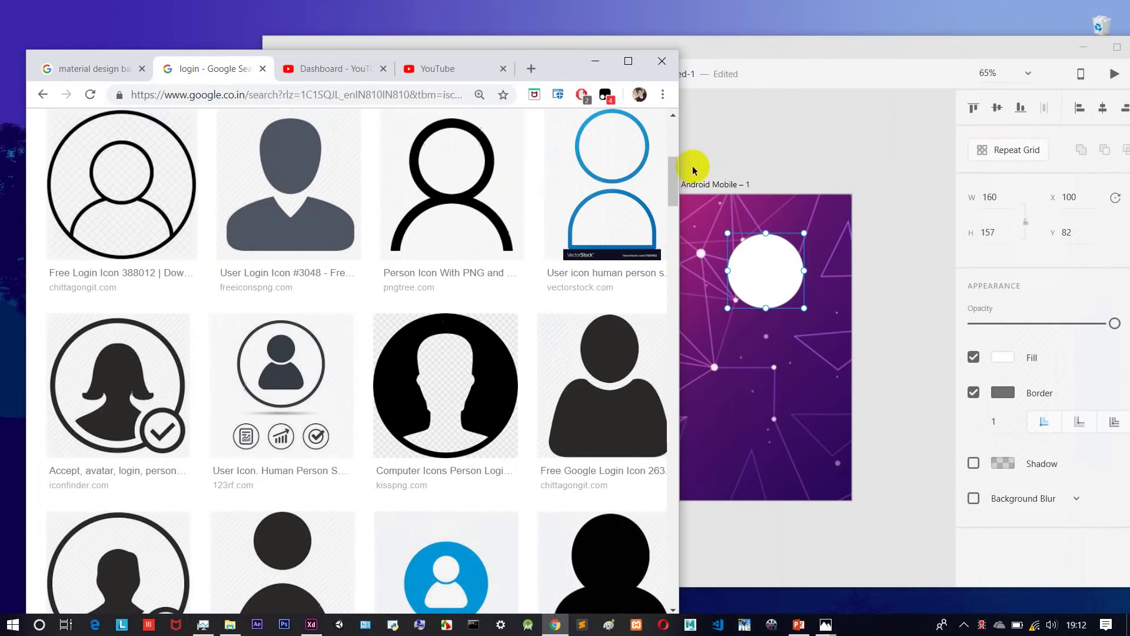
Fill the circle with the blond man in a blue shirt avatar from the image results.
scroll(395, 316, "down", 15)
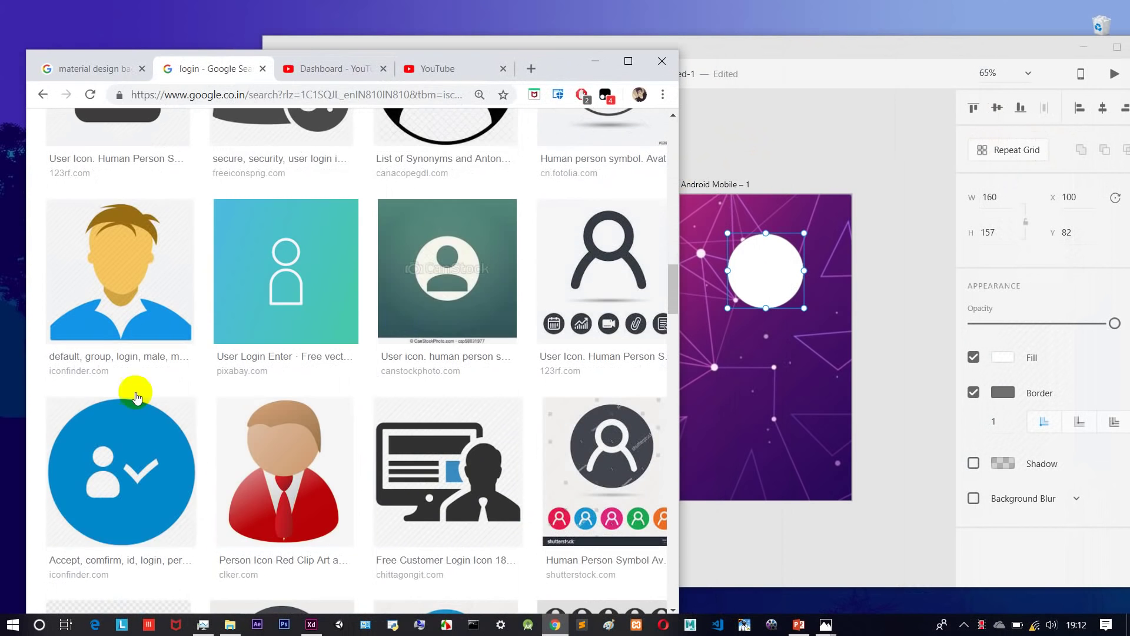
left_click_drag(132, 274, 698, 16)
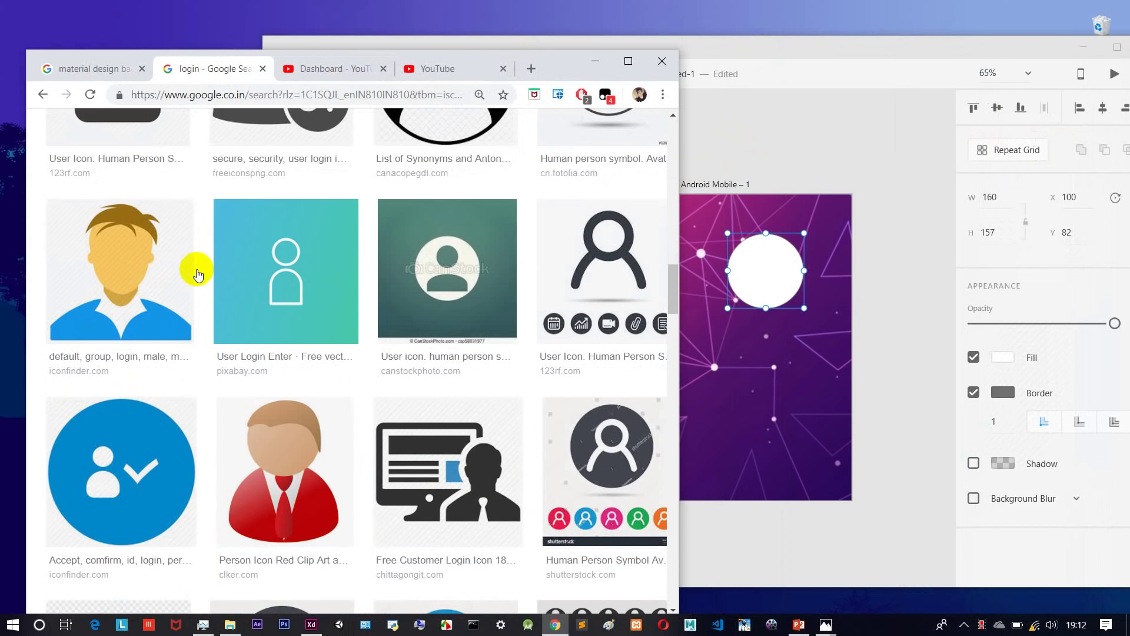
left_click_drag(139, 268, 768, 273)
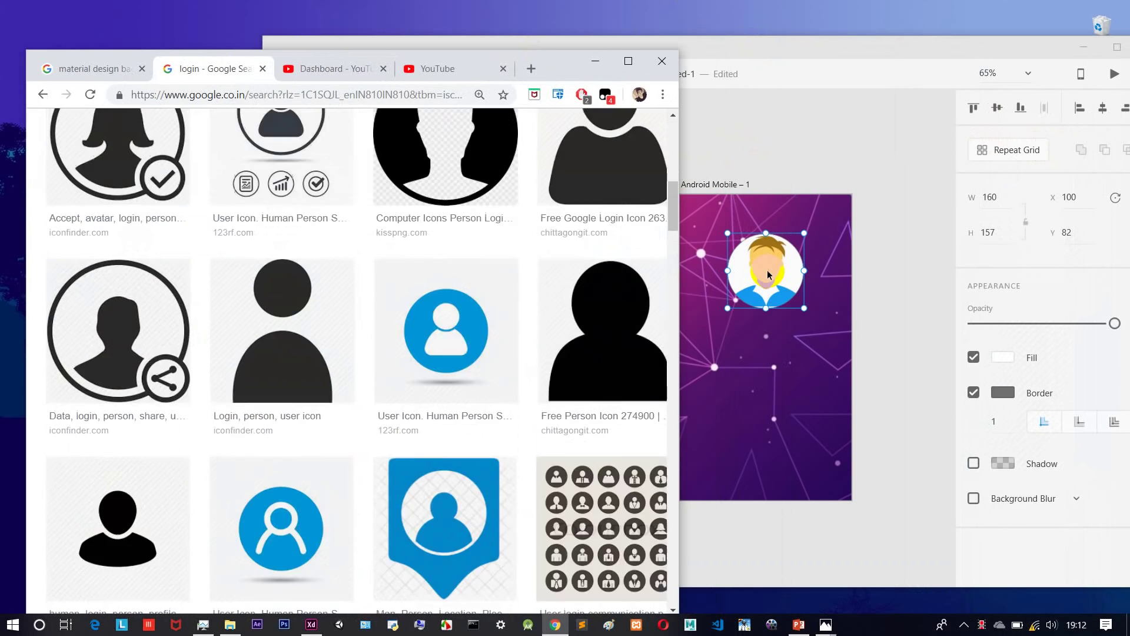
left_click(802, 157)
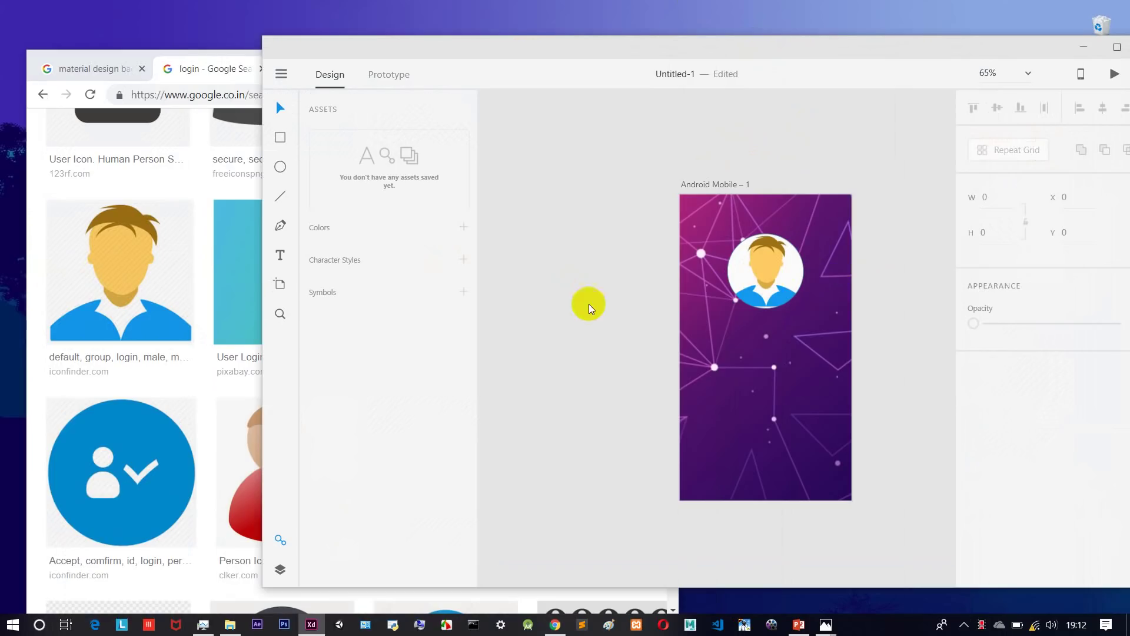
Try the red-suited person image and the round blue user icon as alternative fills for the circle.
left_click_drag(244, 430, 770, 274)
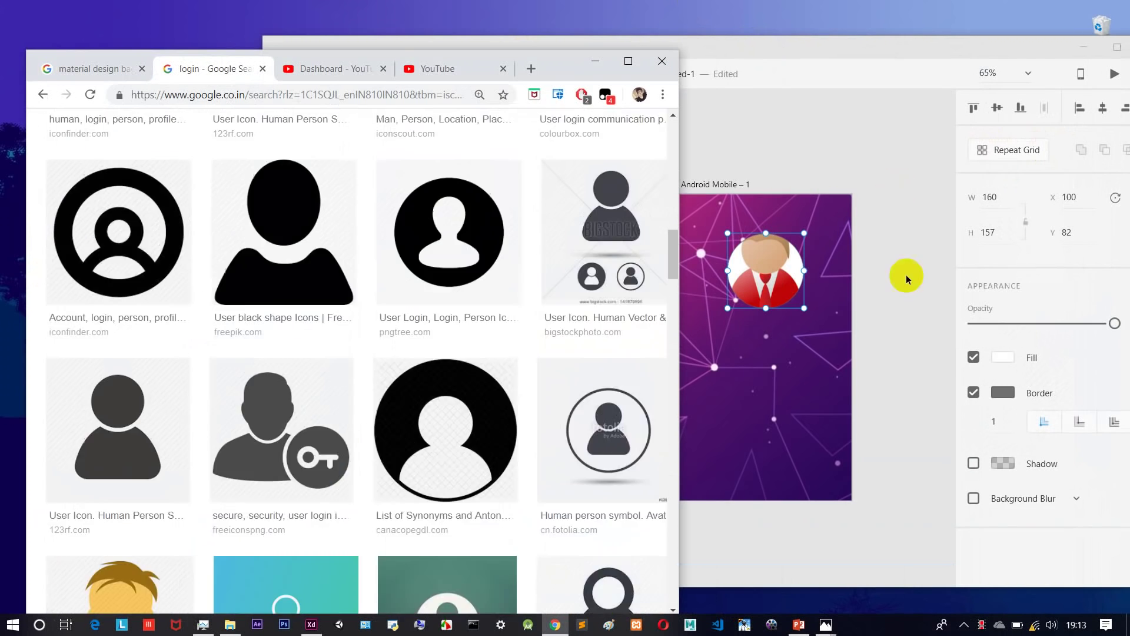
scroll(576, 297, "down", 8)
scroll(551, 365, "up", 8)
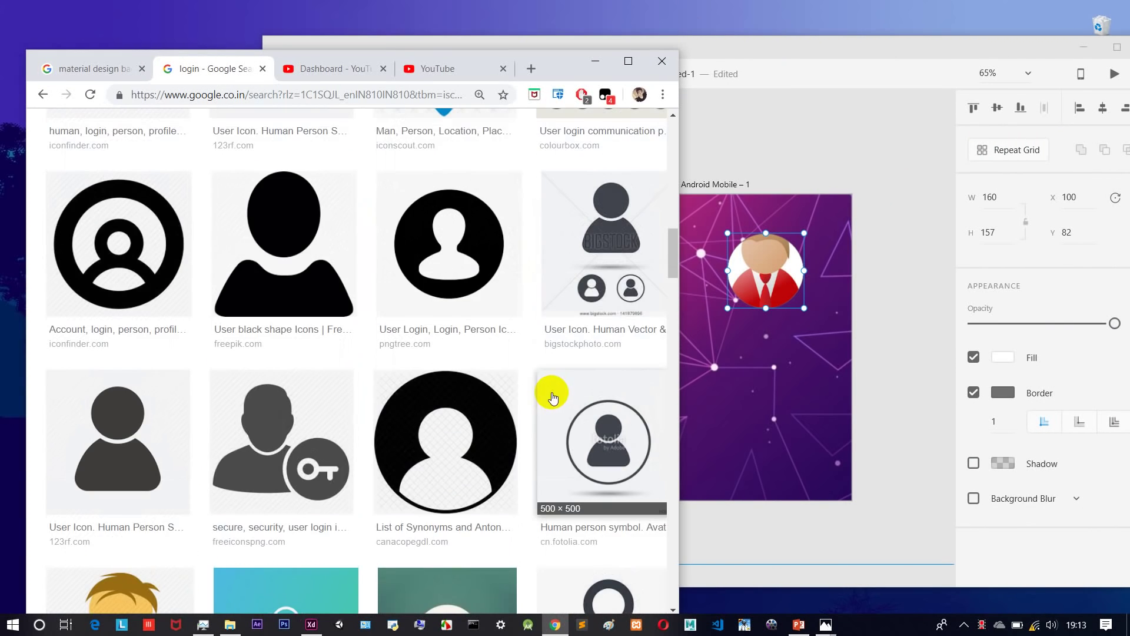
scroll(553, 398, "up", 3)
left_click_drag(325, 199, 776, 280)
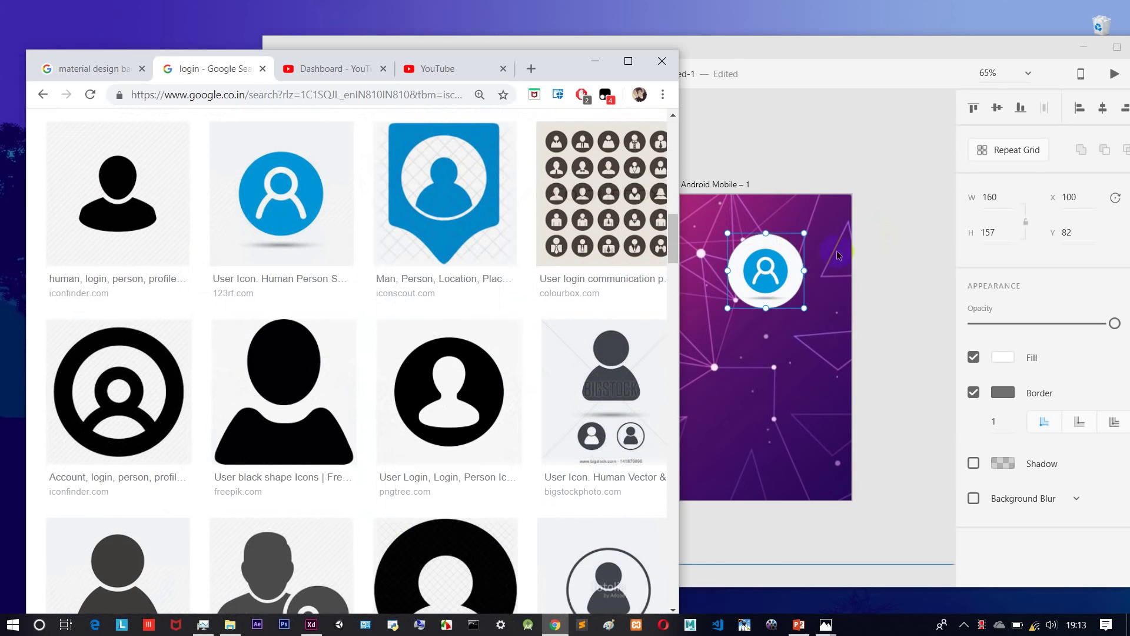
Fill the circle with the blond, blue-shirted avatar from the results, minimize Chrome, and maximize the design window.
scroll(373, 273, "down", 5)
left_click_drag(127, 399, 766, 262)
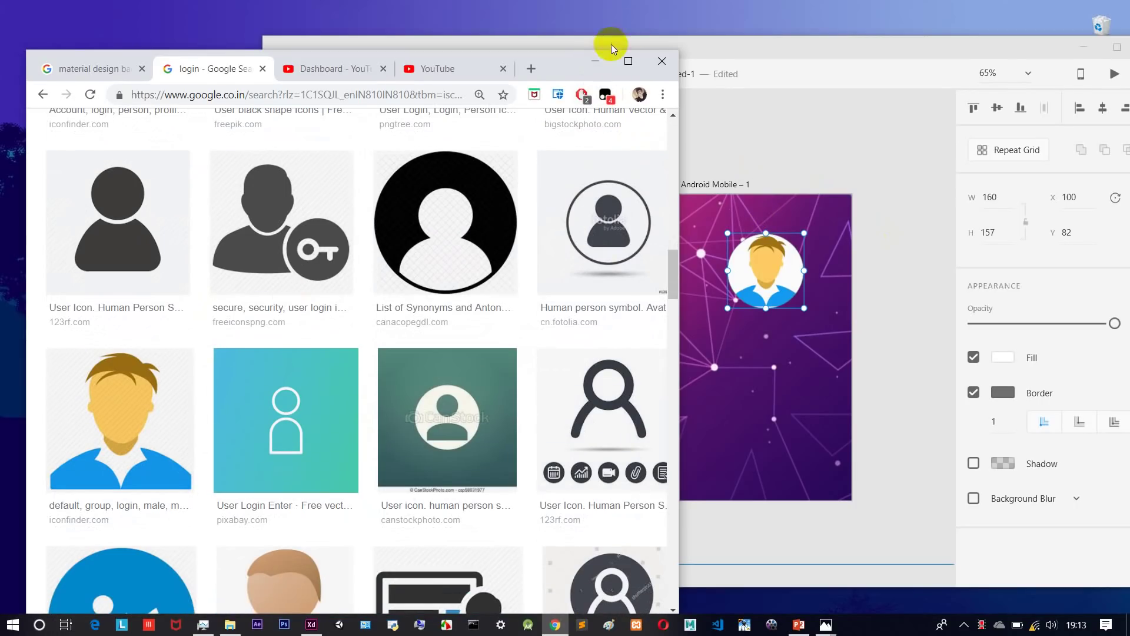
left_click(596, 66)
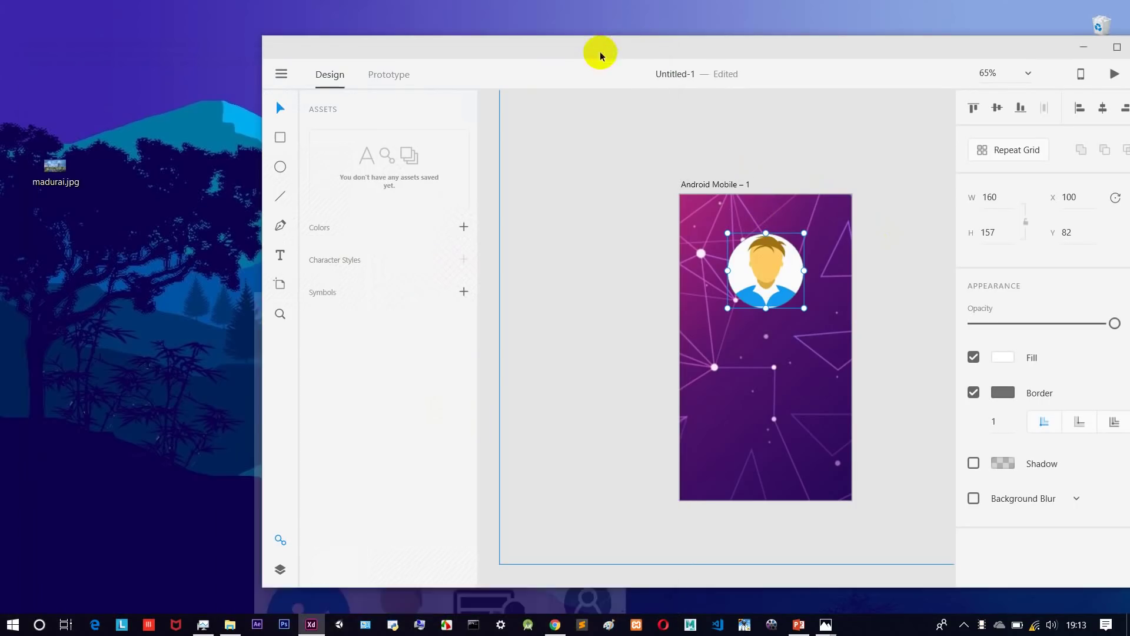
left_click(1117, 47)
left_click(758, 230)
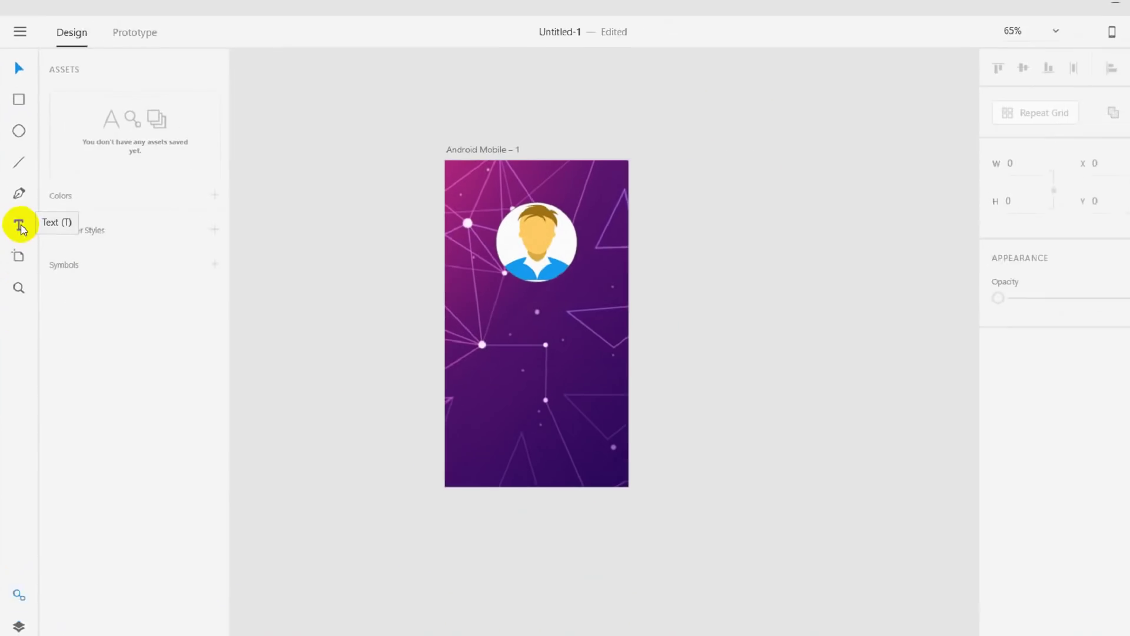
Add the text "Login" below the avatar, enlarged to size 110 and placed at about X 44.5, Y 275.5.
left_click(36, 301)
left_click(474, 311)
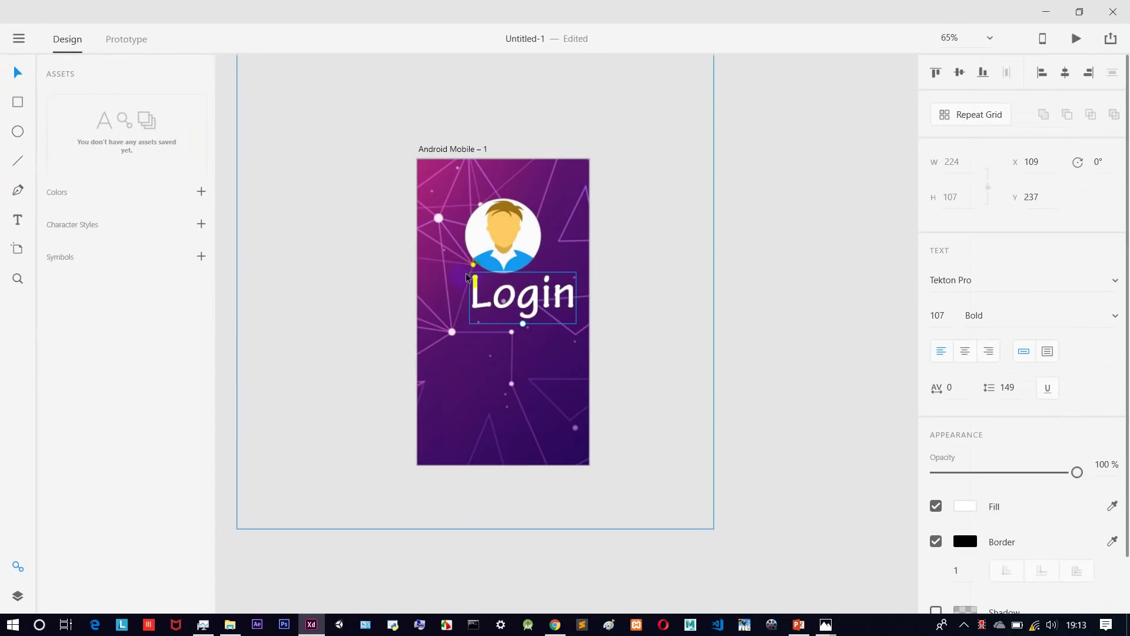
left_click_drag(514, 309, 497, 347)
Try neighbouring fonts on the Login text and set it to Tahoma Regular.
double_click(498, 327)
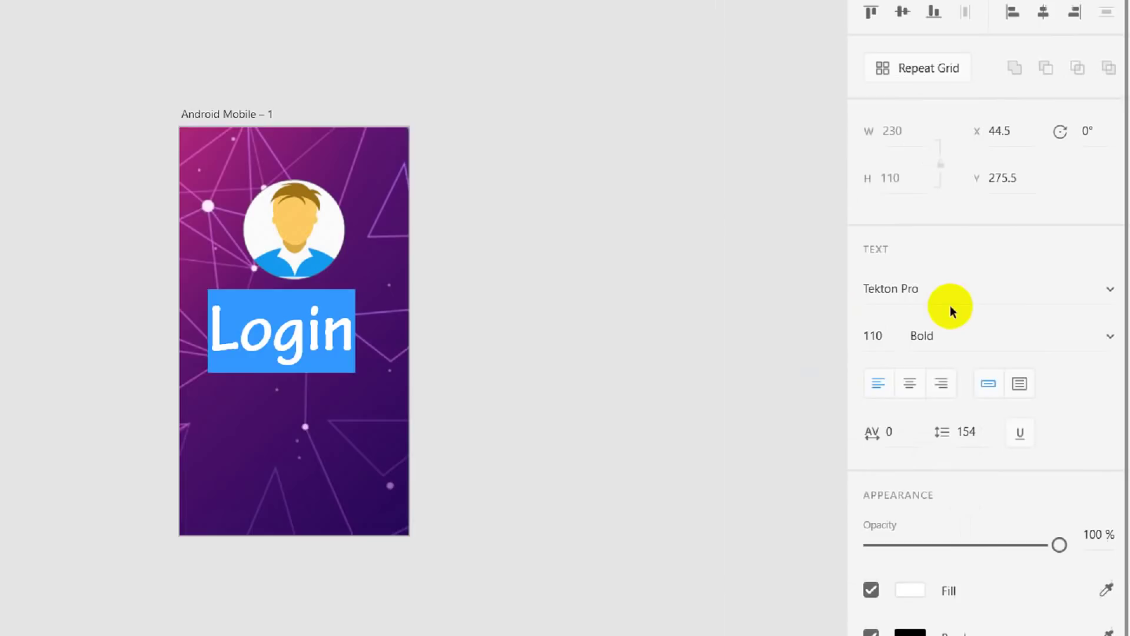
left_click(857, 331)
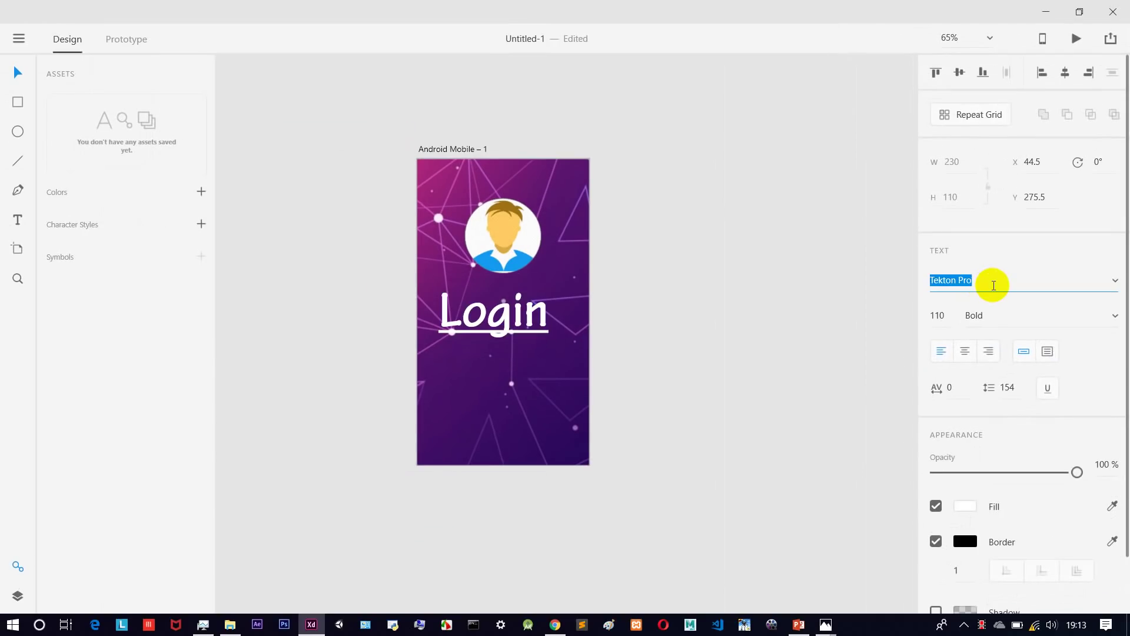
key("Down")
key("Down")
key("Down")
key("Down")
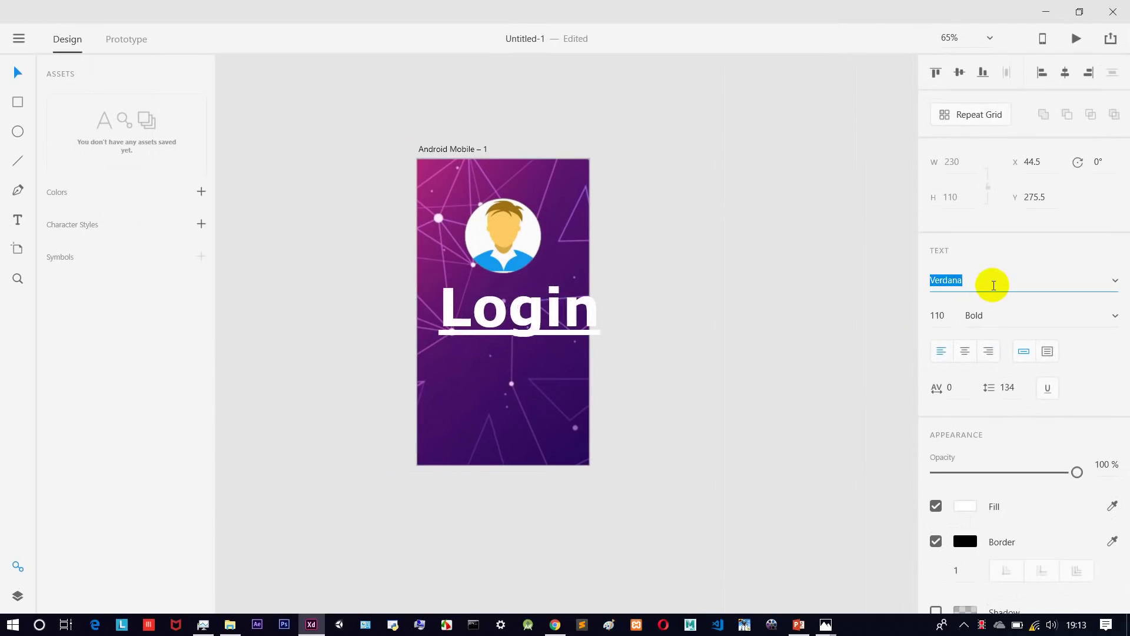
key("Up")
key("Up")
key("Up")
key("Up")
key("Up")
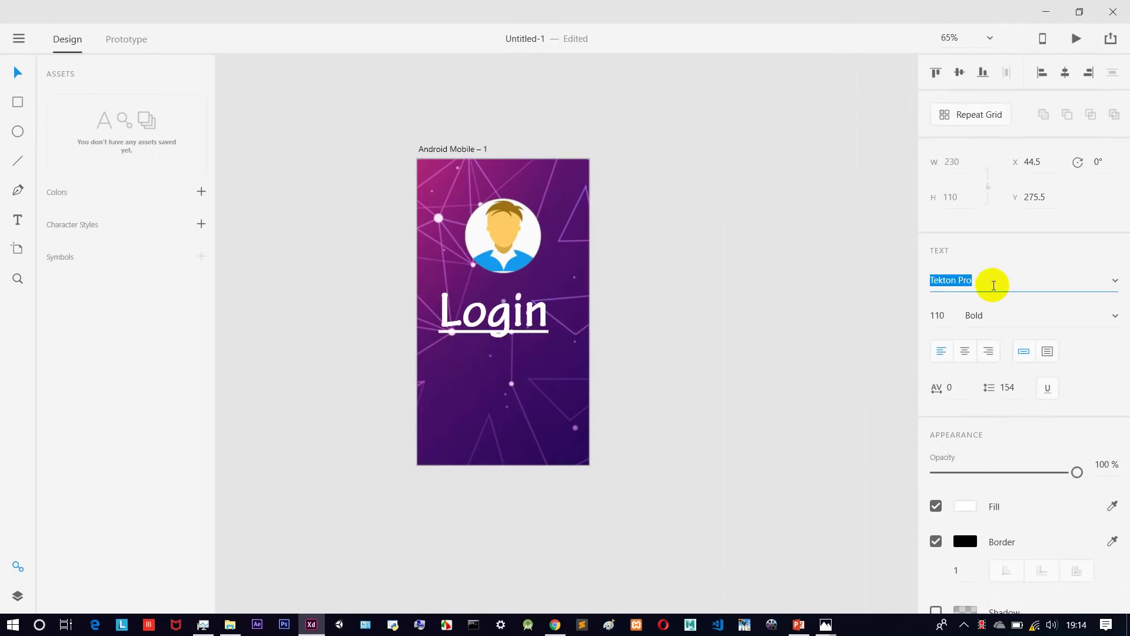
key("Up")
key("Down")
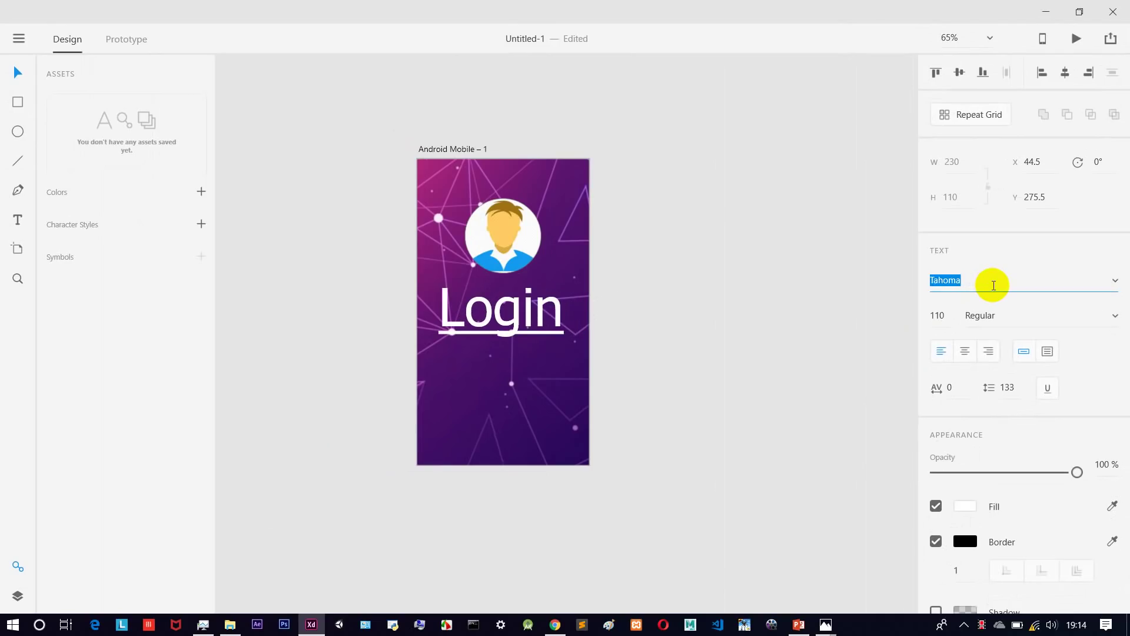
left_click(747, 351)
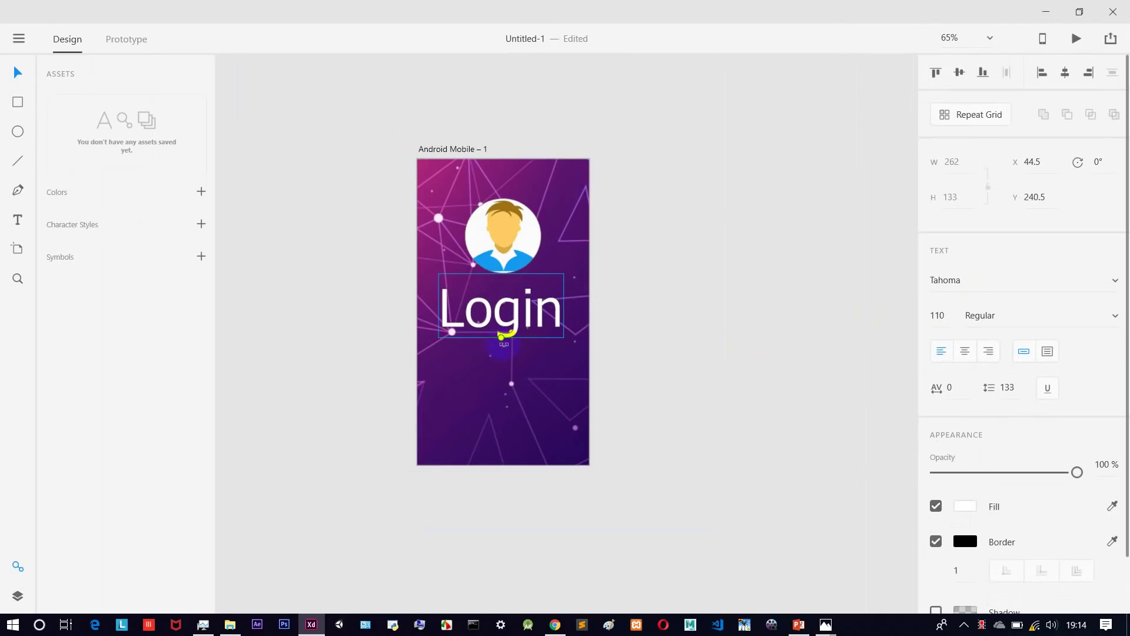
Shrink the Login text to size 70 and move it near the artboard's left edge, at about X 16.5, Y 284.5.
left_click(503, 334)
left_click_drag(503, 336, 476, 324)
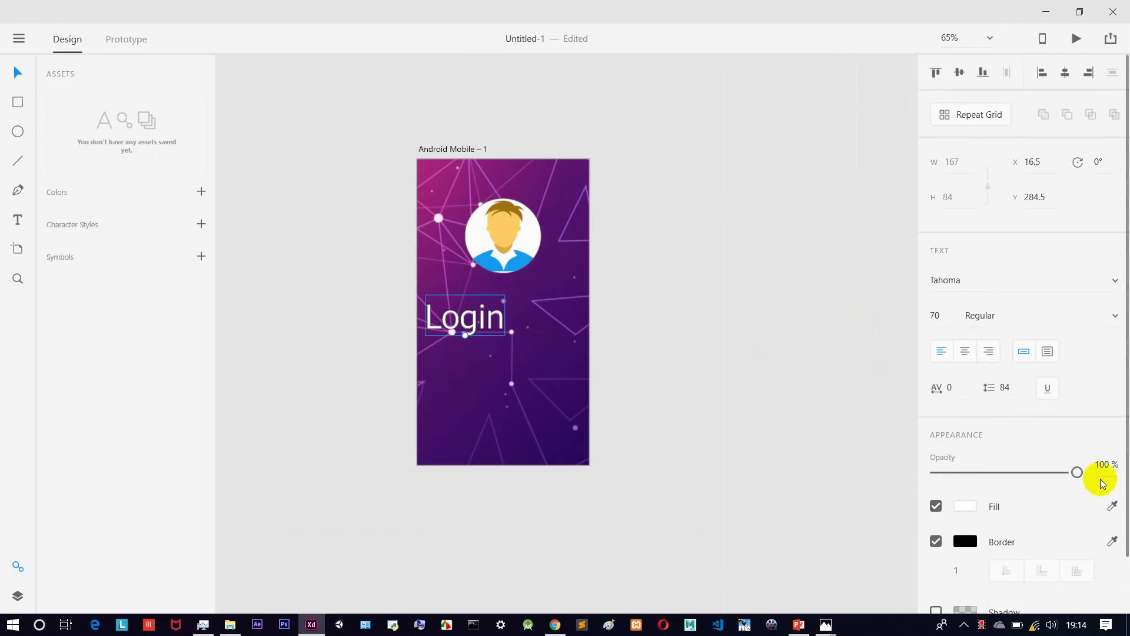
Try a near-black fill (#050303) with a white border (#FFFFFF) on the Login text.
scroll(1001, 450, "down", 2)
left_click(976, 446)
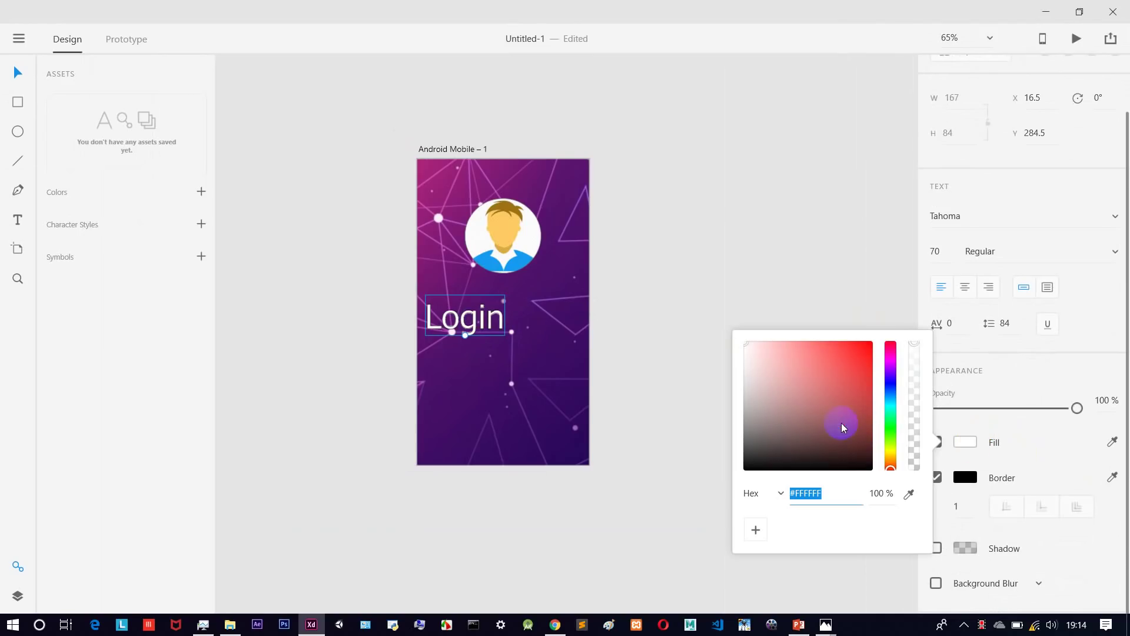
left_click_drag(840, 428, 786, 471)
left_click(1087, 467)
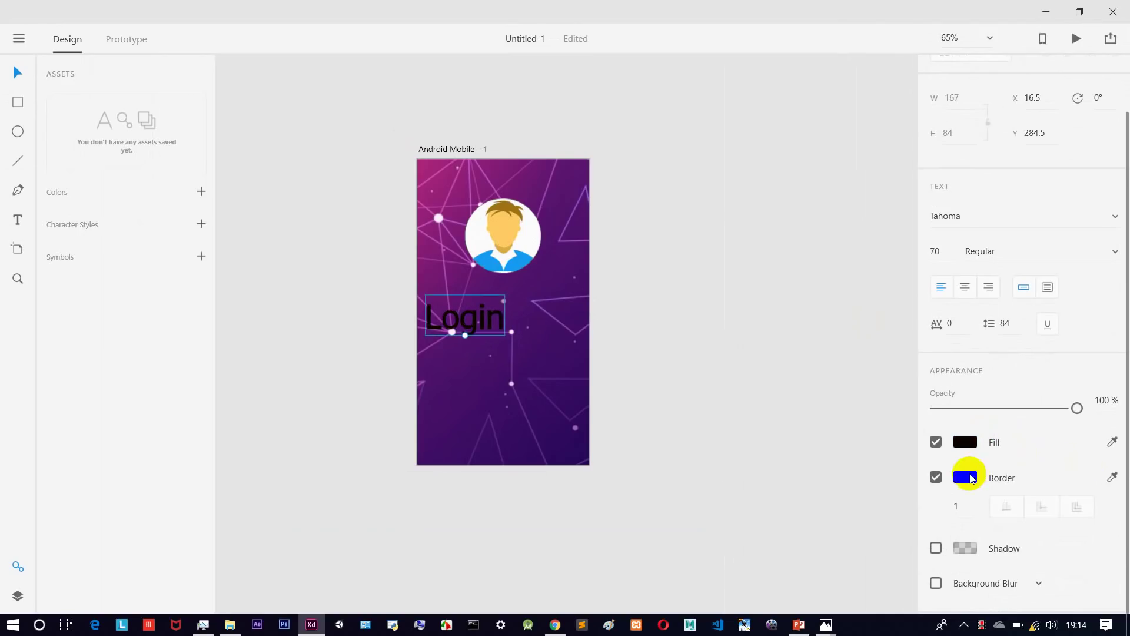
left_click(965, 482)
left_click_drag(854, 457, 725, 366)
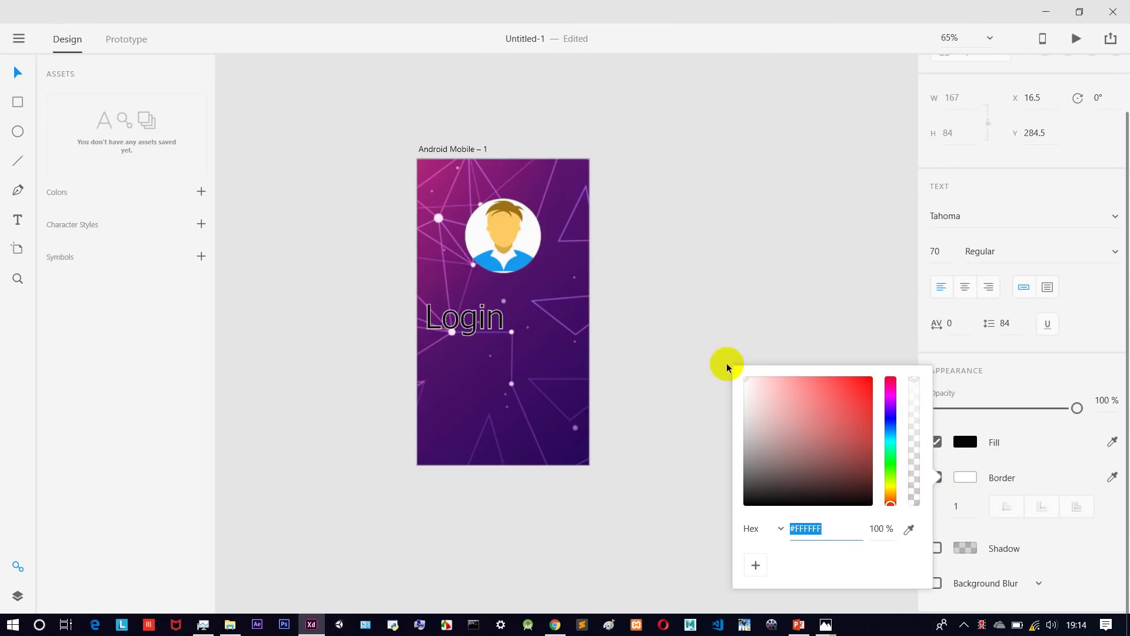
Shift the Login text to about X 38.5, Y 278.5 and set its fill to white (#FFFFFF).
left_click(462, 345)
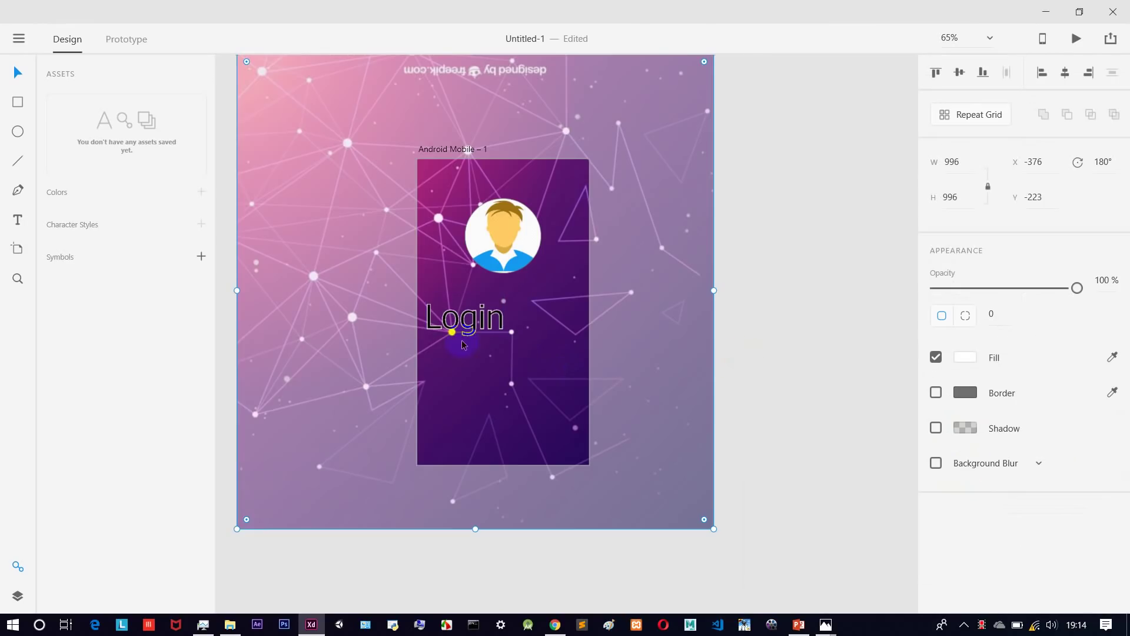
key("Delete")
left_click_drag(465, 318, 476, 318)
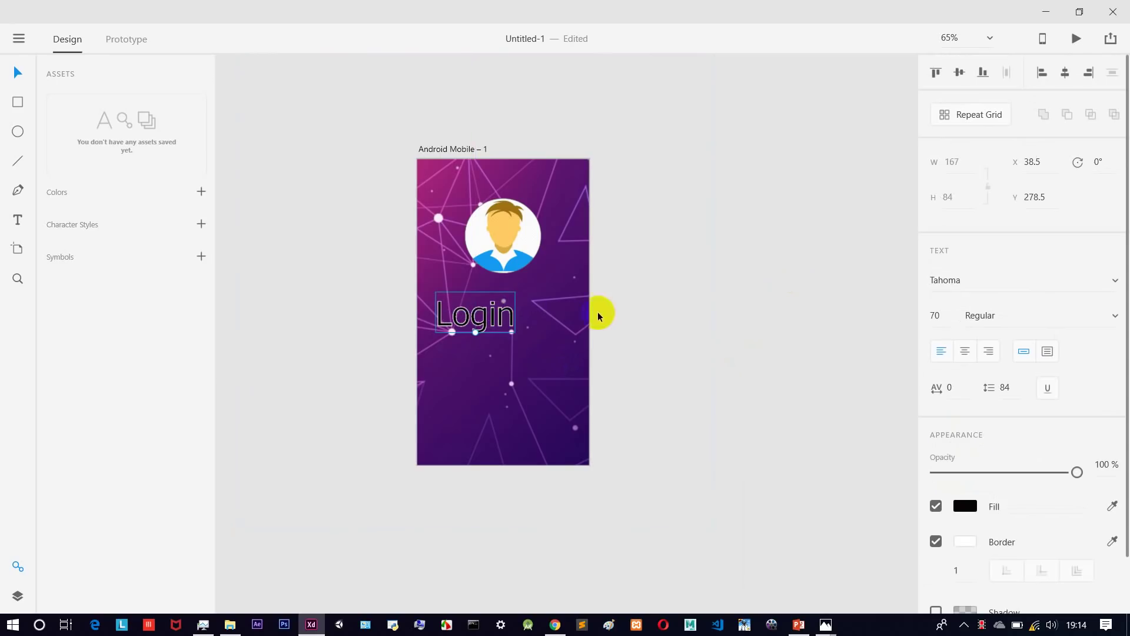
scroll(1001, 477, "down", 2)
left_click(966, 450)
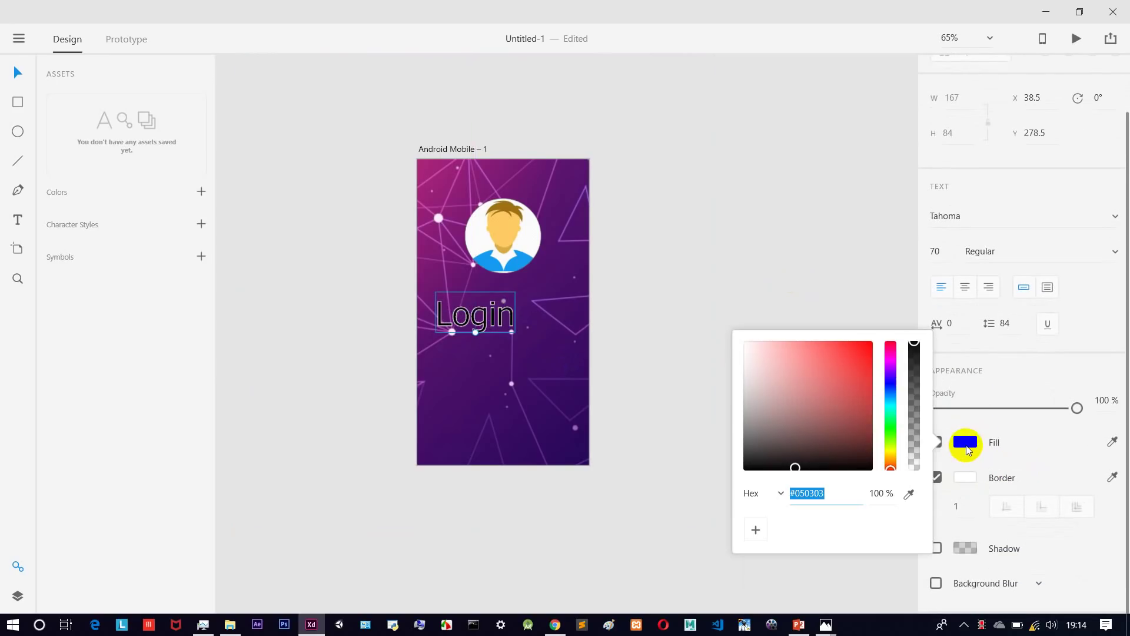
left_click_drag(875, 414, 732, 302)
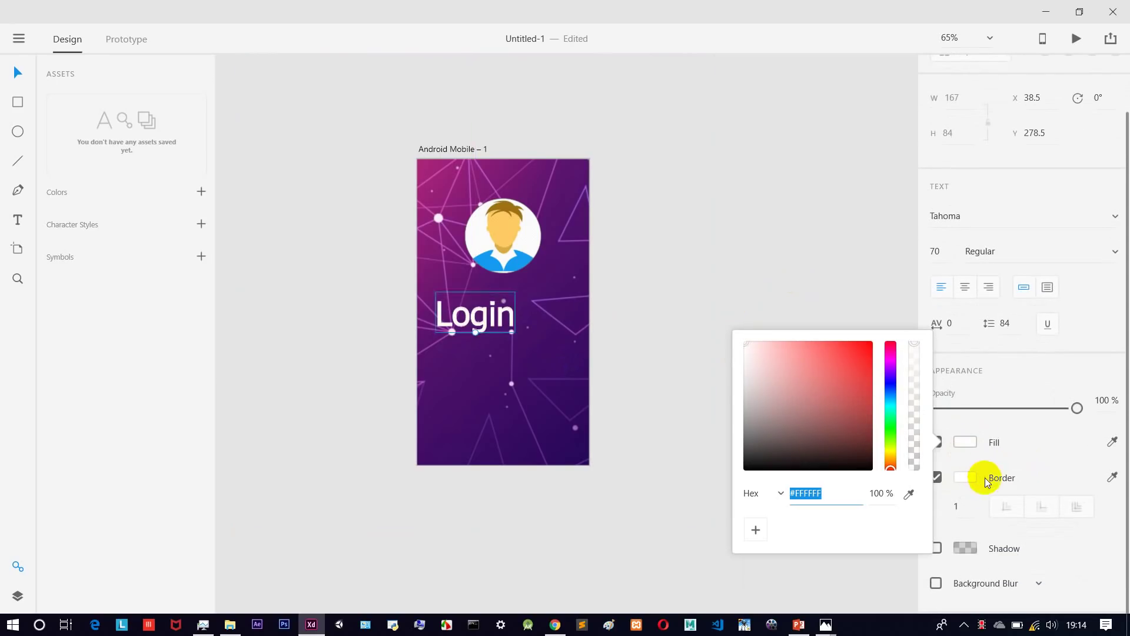
Set the Login text's border to 0.5 in black (#000000) and enable its shadow.
left_click(974, 522)
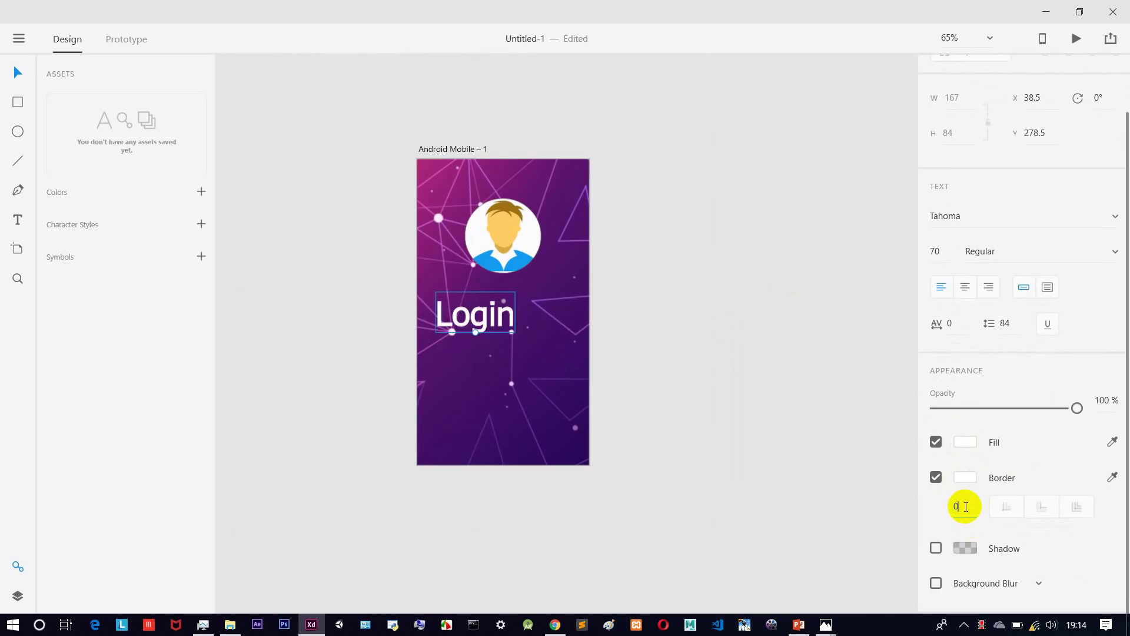
left_click(976, 480)
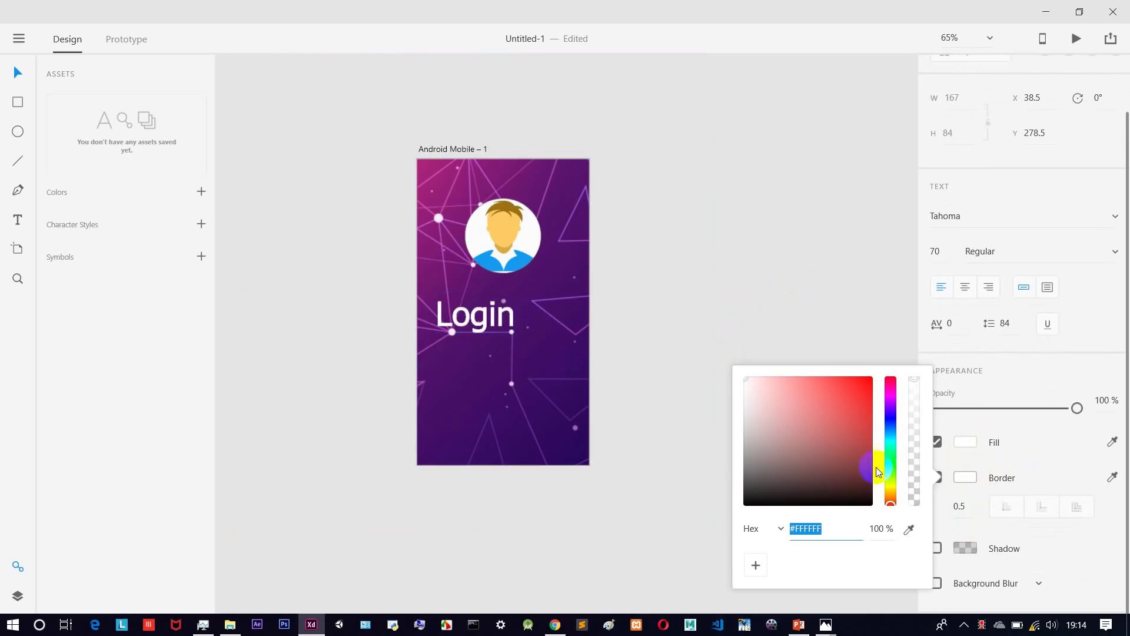
left_click(792, 471)
left_click_drag(759, 507, 787, 522)
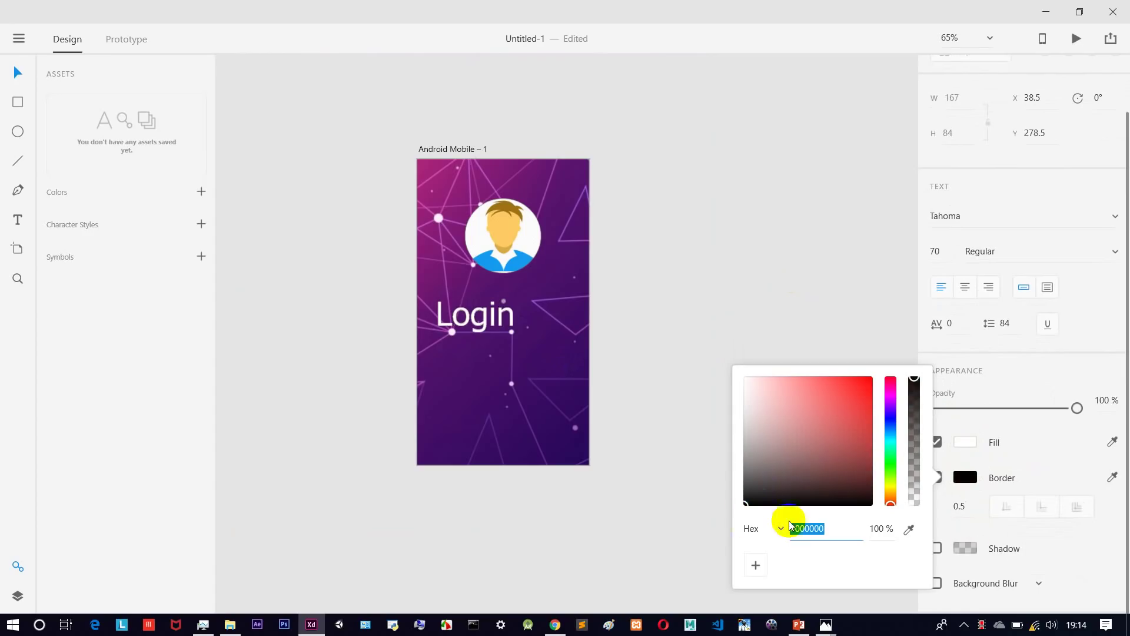
left_click(1083, 550)
left_click(936, 549)
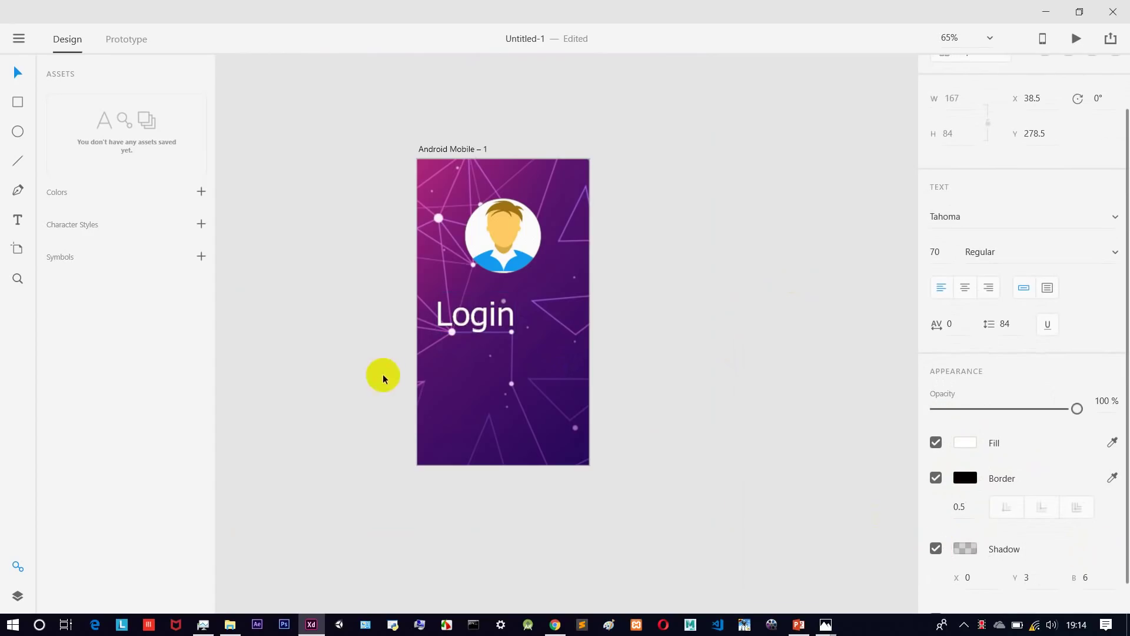
Scale the Login text down to size 50 and centre it below the avatar.
left_click(491, 335)
left_click_drag(476, 336, 498, 320)
left_click(776, 321)
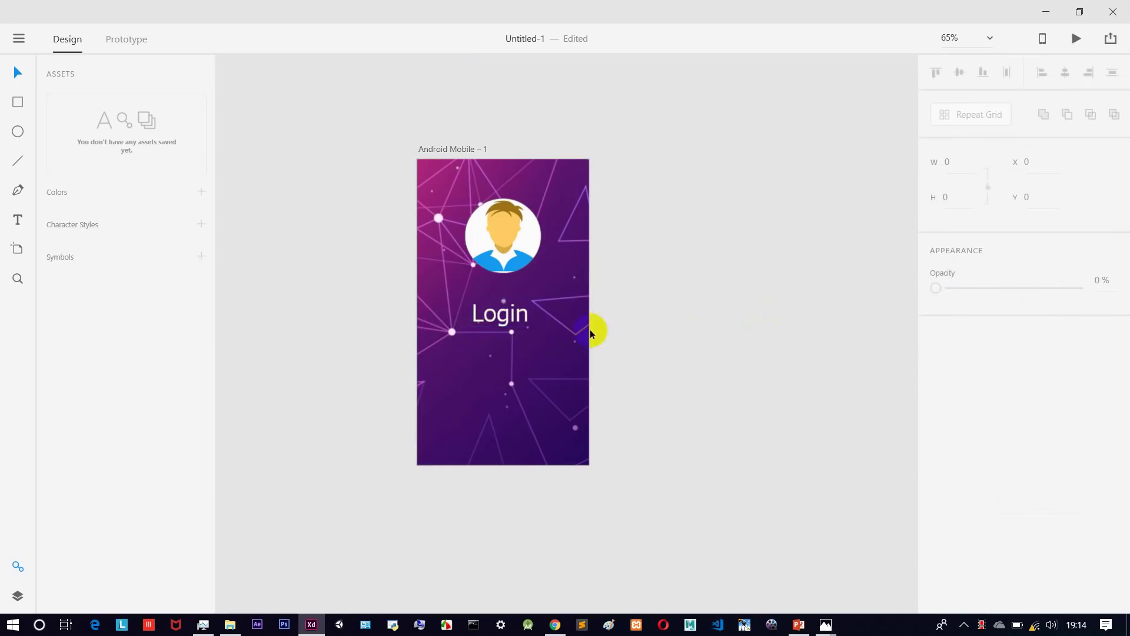
Draw a white rectangle about 292 by 58 below the Login text and round its corners to a radius of 29.
left_click(22, 99)
mouse_move(434, 335)
left_mouse_down()
mouse_move(503, 361)
mouse_move(569, 361)
left_mouse_up()
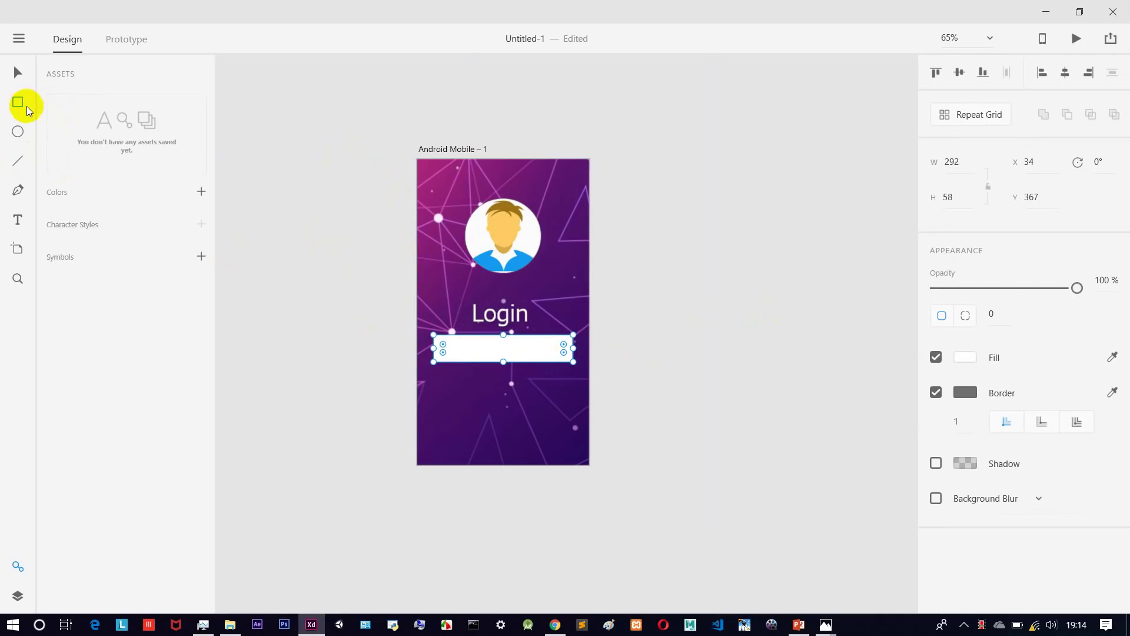
scroll(521, 358, "up", 5)
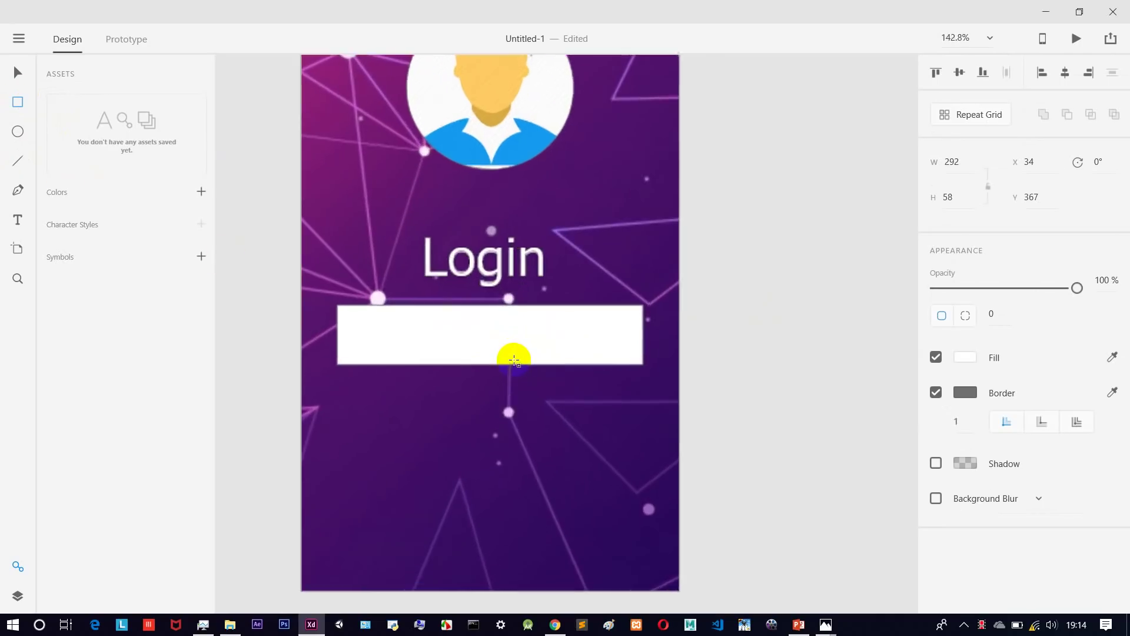
left_click(17, 71)
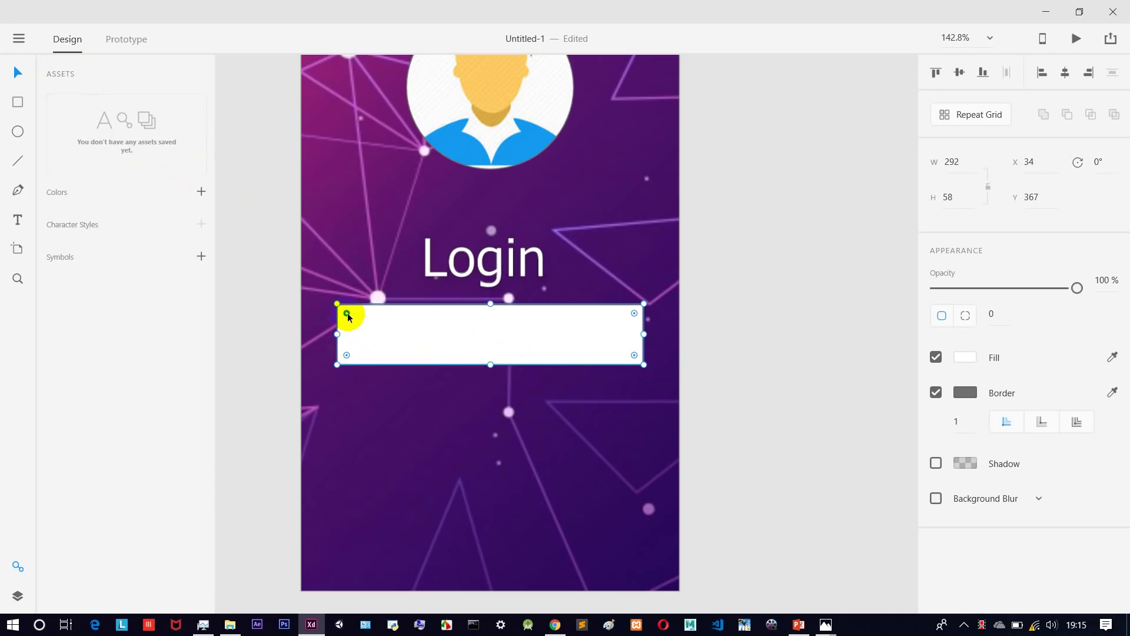
left_click_drag(348, 316, 421, 336)
left_click(736, 276)
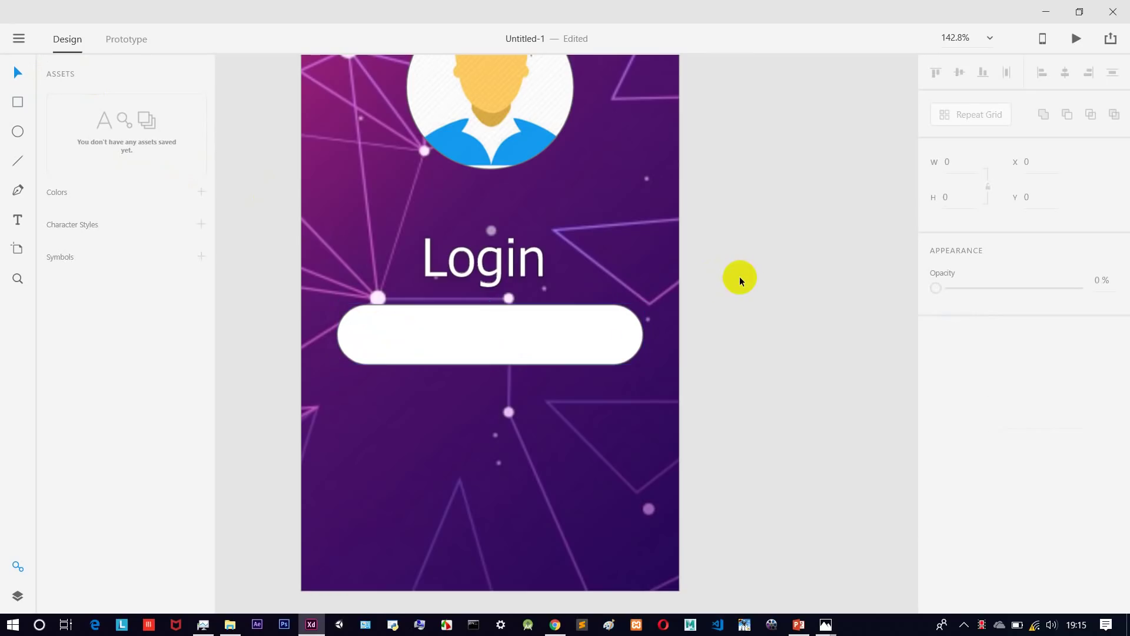
Duplicate the Login text straight down to just below the rounded white field.
scroll(739, 276, "down", 1)
left_click(494, 223)
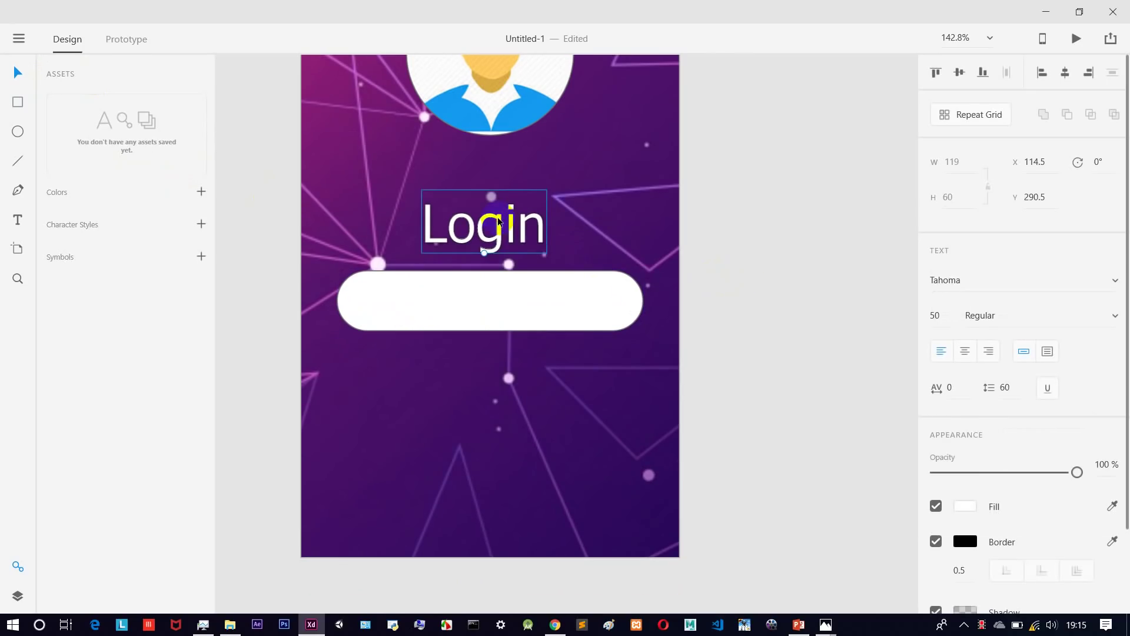
left_click_drag(498, 222, 499, 365)
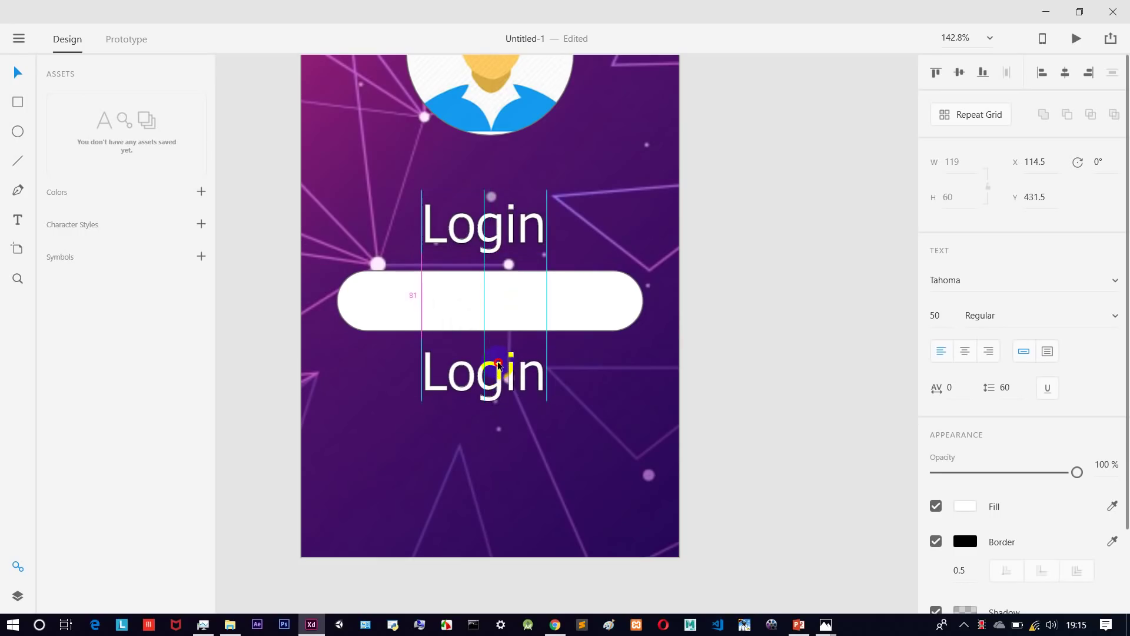
Change the duplicated text to "Password" and centre it under the rounded field.
double_click(519, 373)
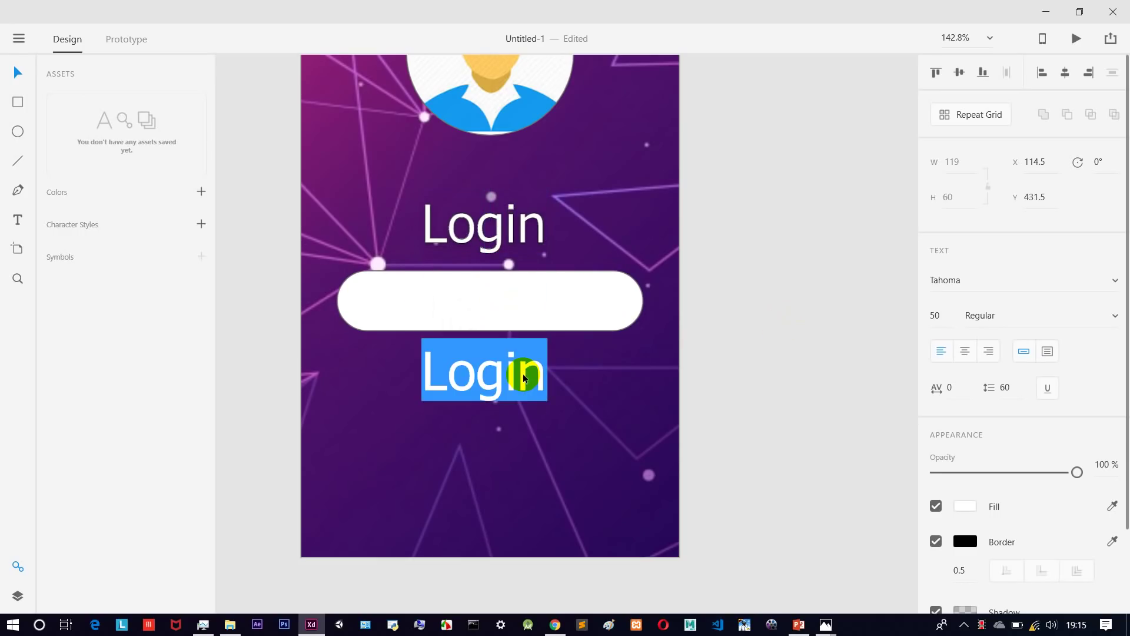
left_click(524, 374)
double_click(524, 375)
type("Pass")
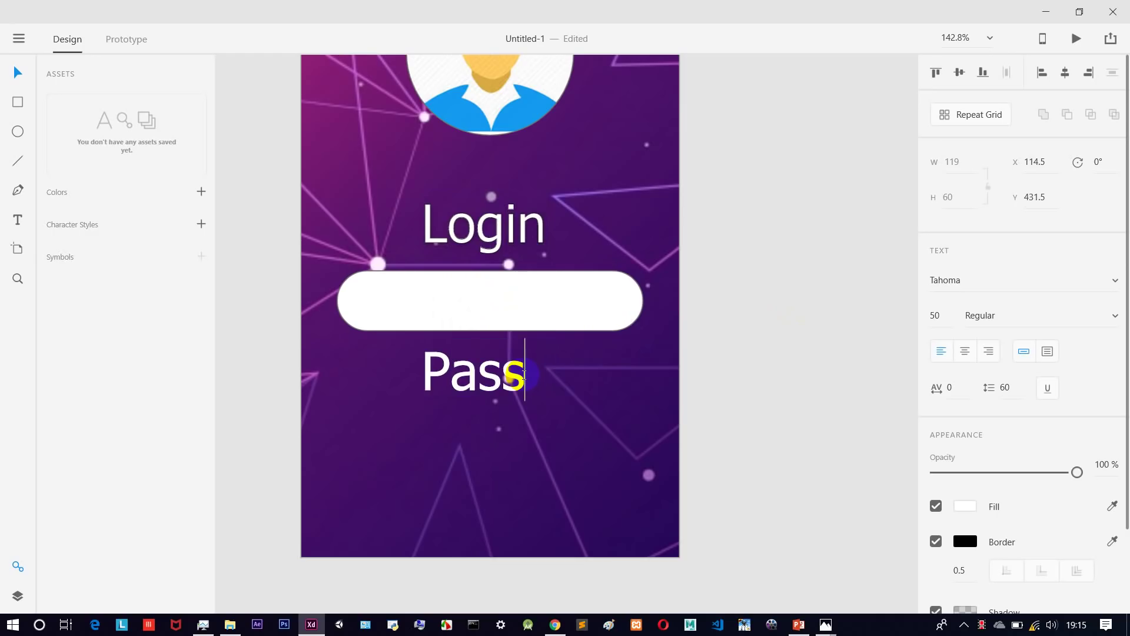
type("word")
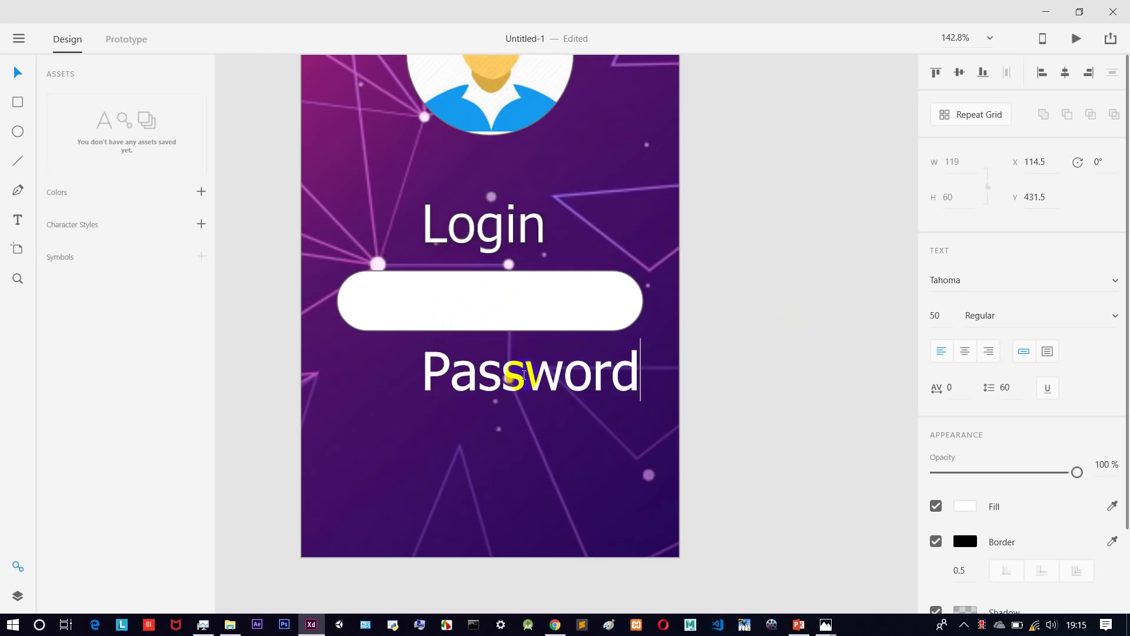
key("Escape")
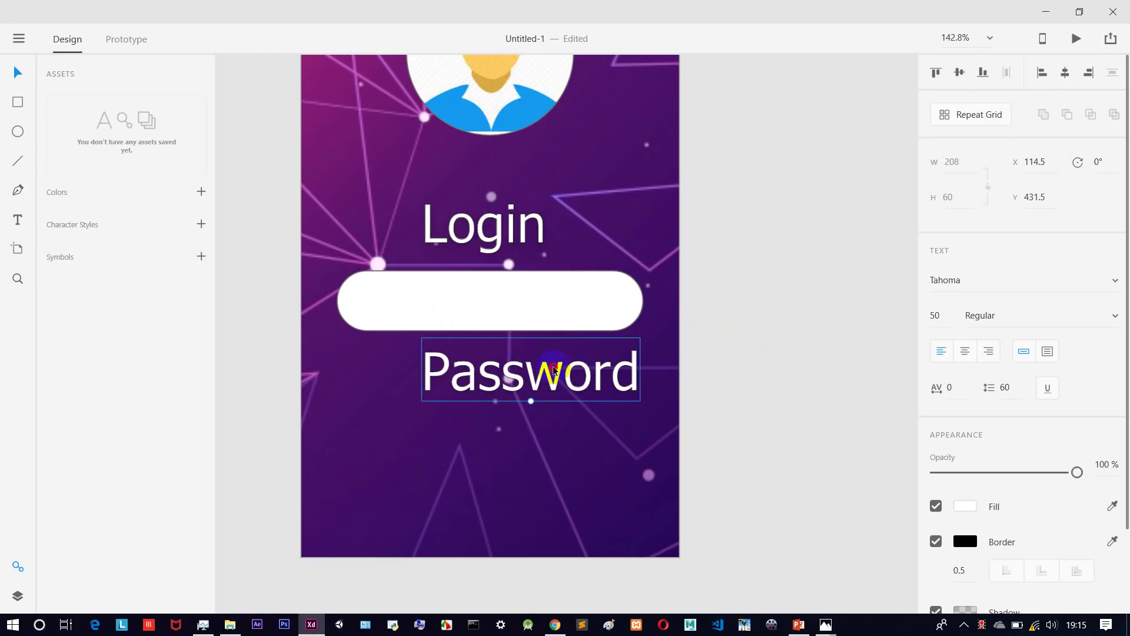
left_click_drag(571, 373, 500, 373)
Duplicate the rounded white field and place the copy below the Password label.
left_click(532, 293)
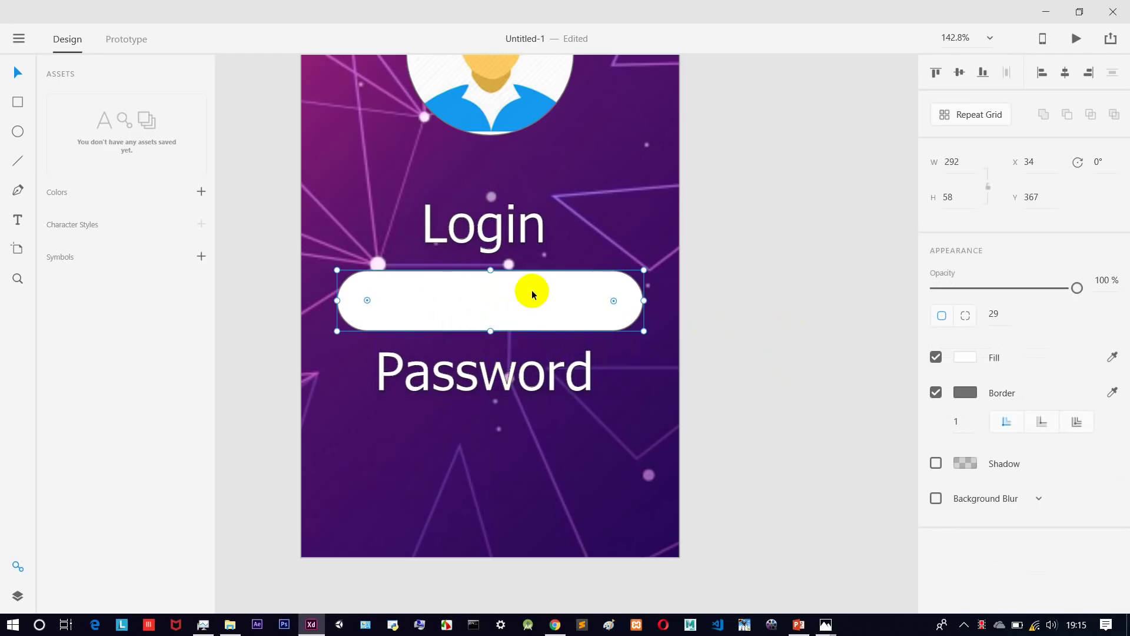
left_click_drag(531, 293, 524, 430)
left_click(793, 347)
Move the avatar up, the Login text to about X 120.5, Y 245.5, and the first rounded field to about Y 325.
scroll(609, 321, "down", 3)
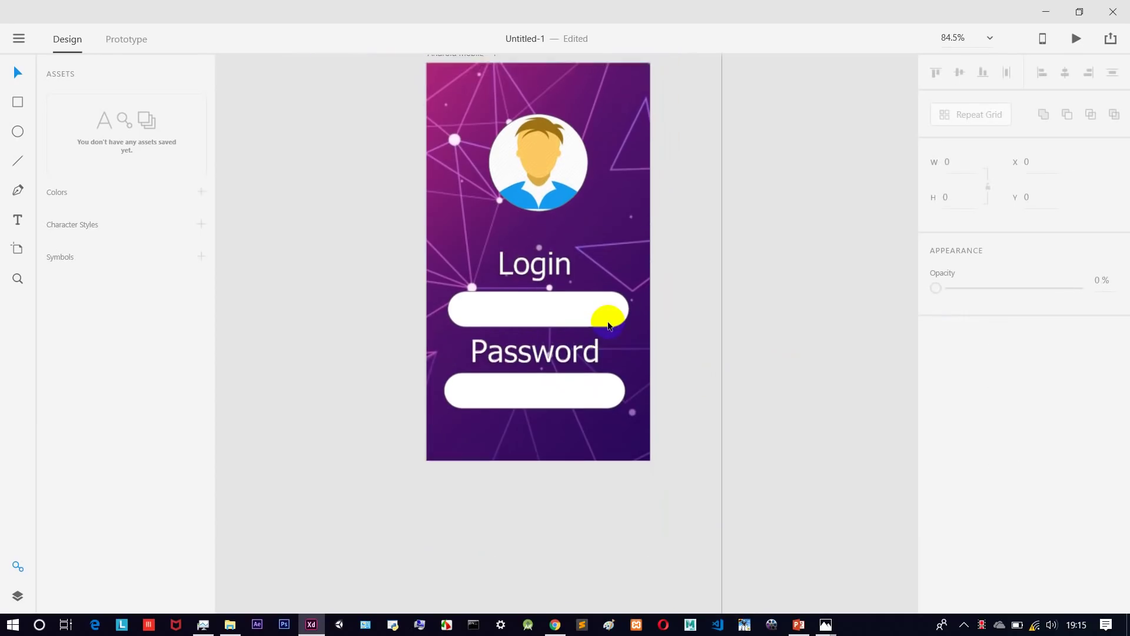
scroll(800, 256, "up", 2)
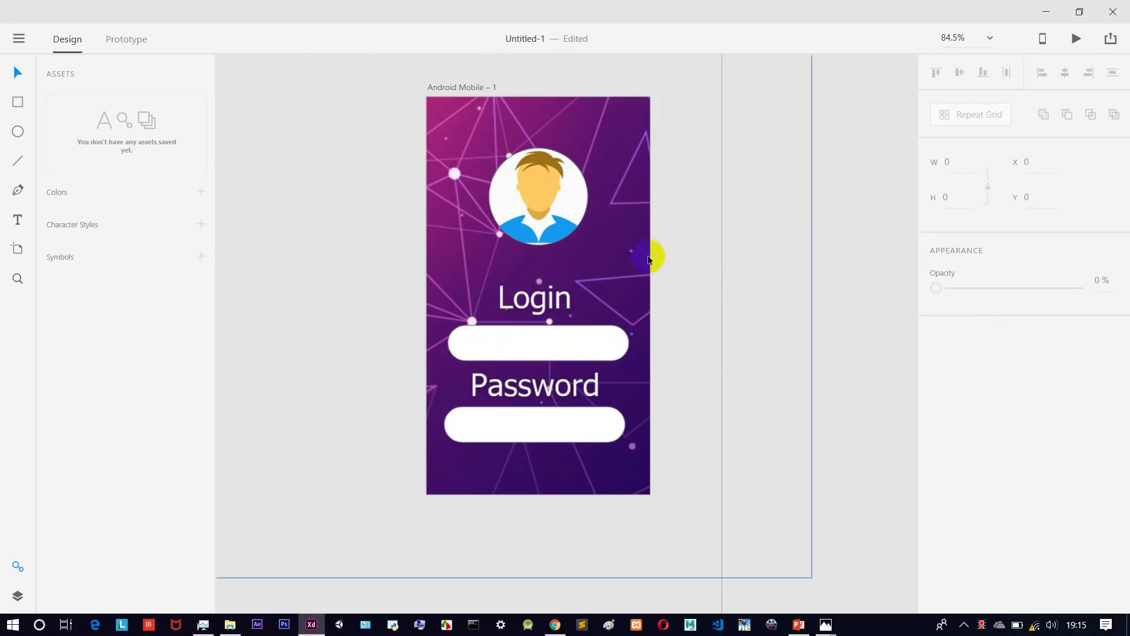
left_click(540, 203)
left_click_drag(540, 203, 540, 182)
left_click(543, 284)
left_click_drag(542, 284, 542, 257)
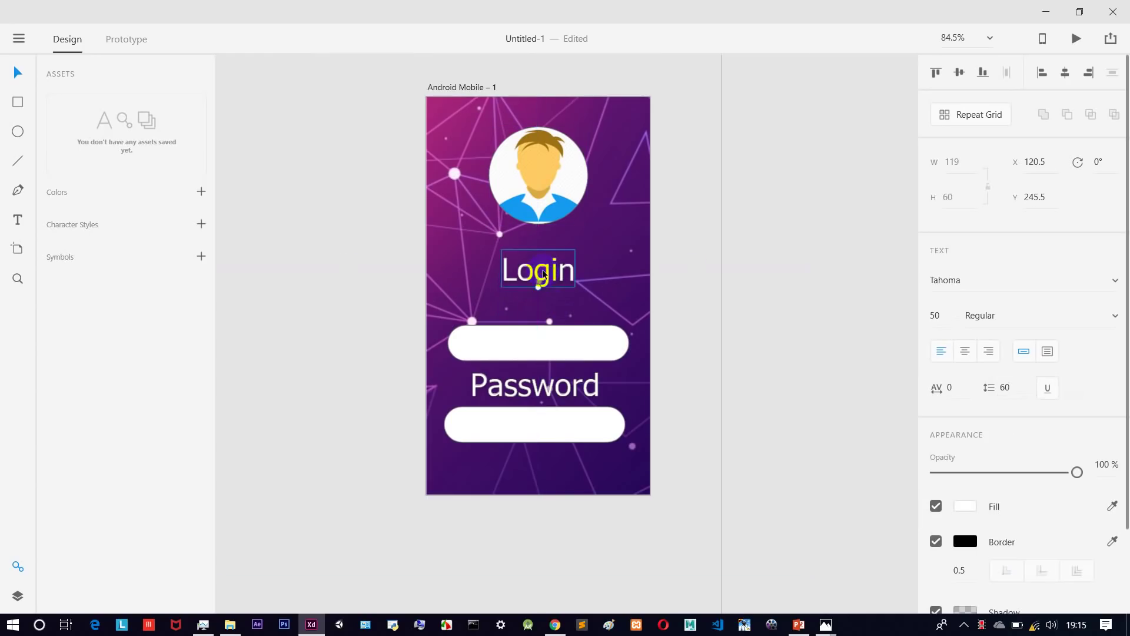
left_click_drag(567, 344, 567, 318)
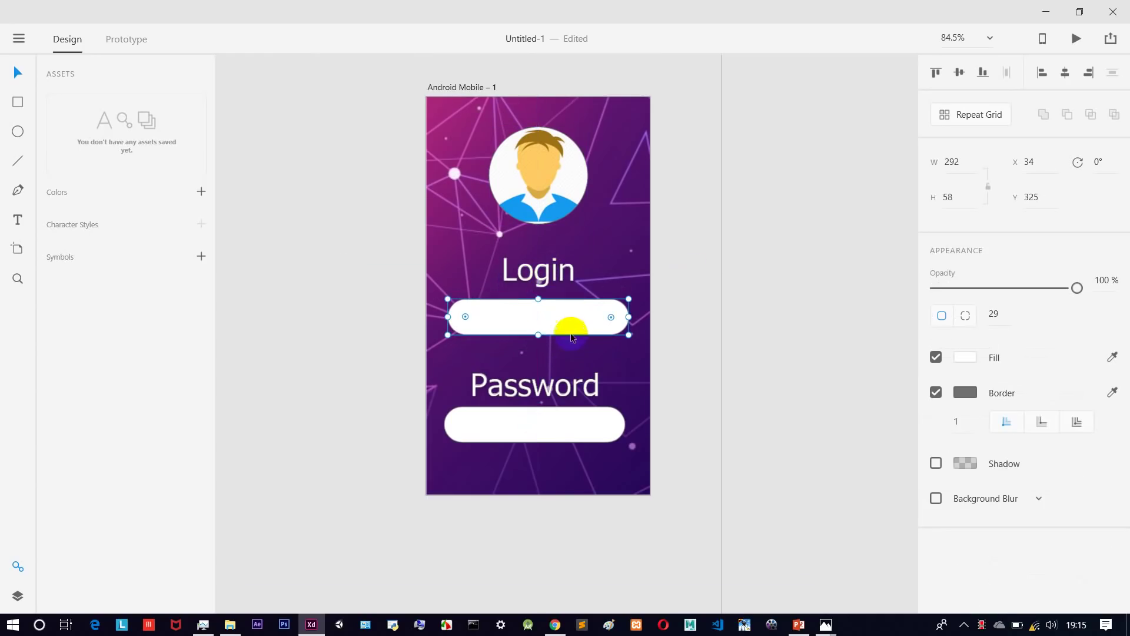
Move the Password label up to X 76.5, Y 394.5 and the rounded field below it up to X 28, Y 466.
left_click_drag(559, 396, 563, 366)
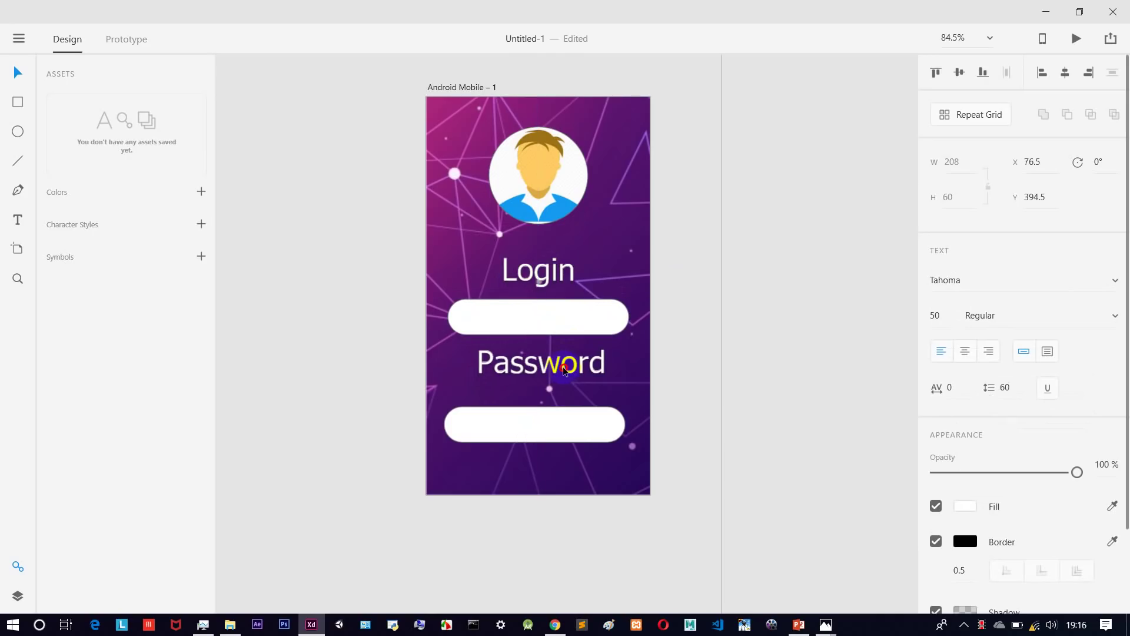
left_click_drag(563, 422, 565, 399)
left_click(853, 386)
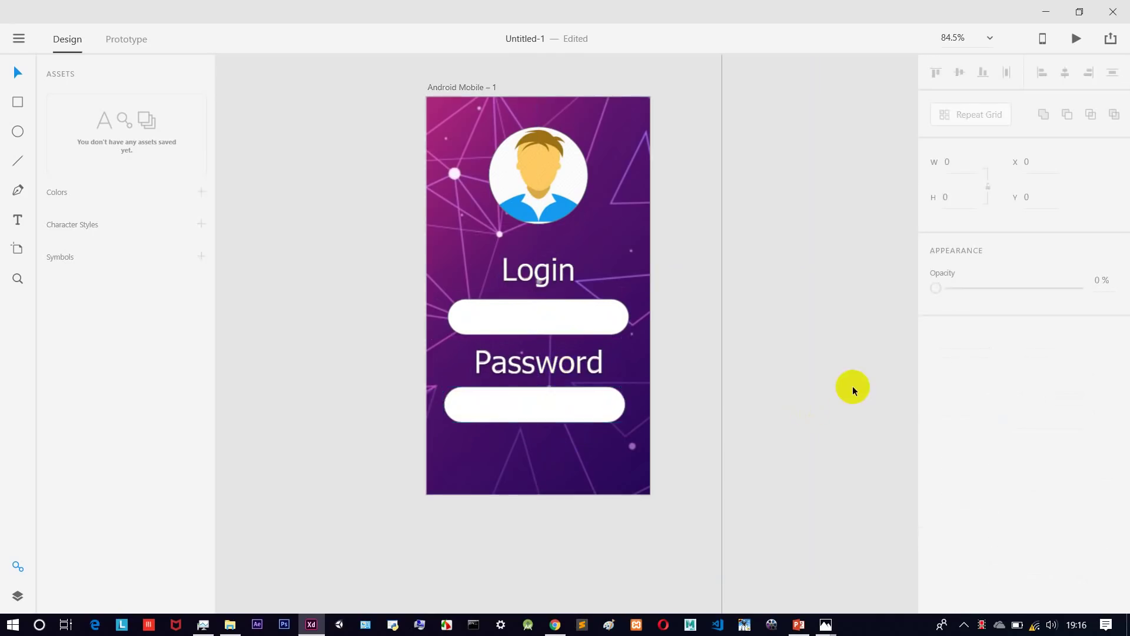
Duplicate the lower rounded field straight down to Y 550 as the base of a button.
scroll(852, 383, "down", 3)
left_click(560, 320)
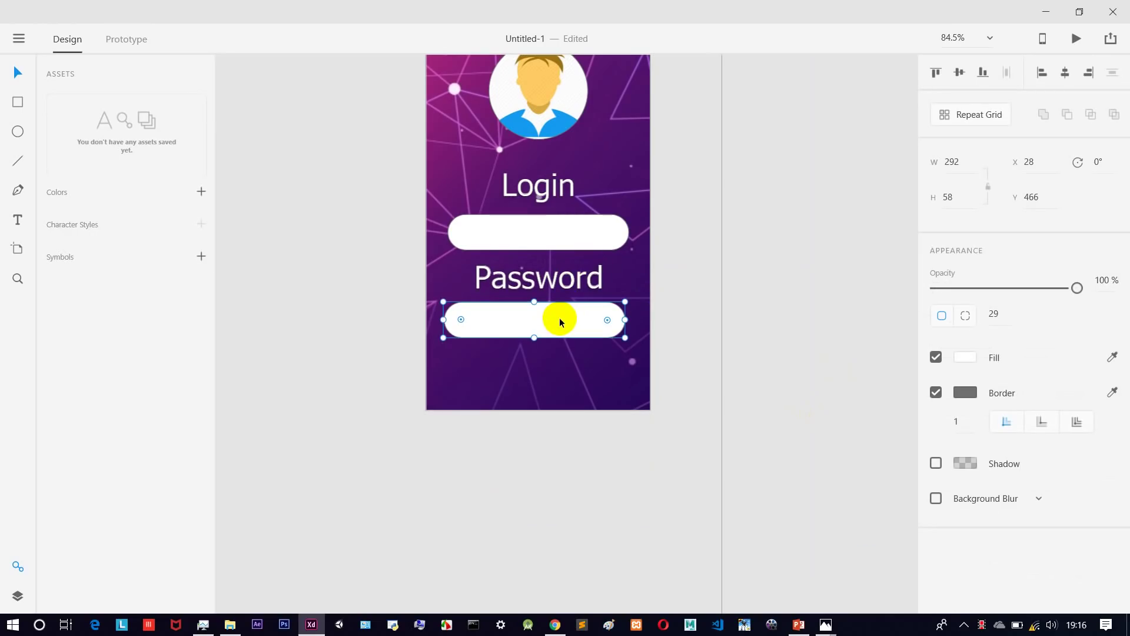
left_click_drag(560, 319, 558, 375)
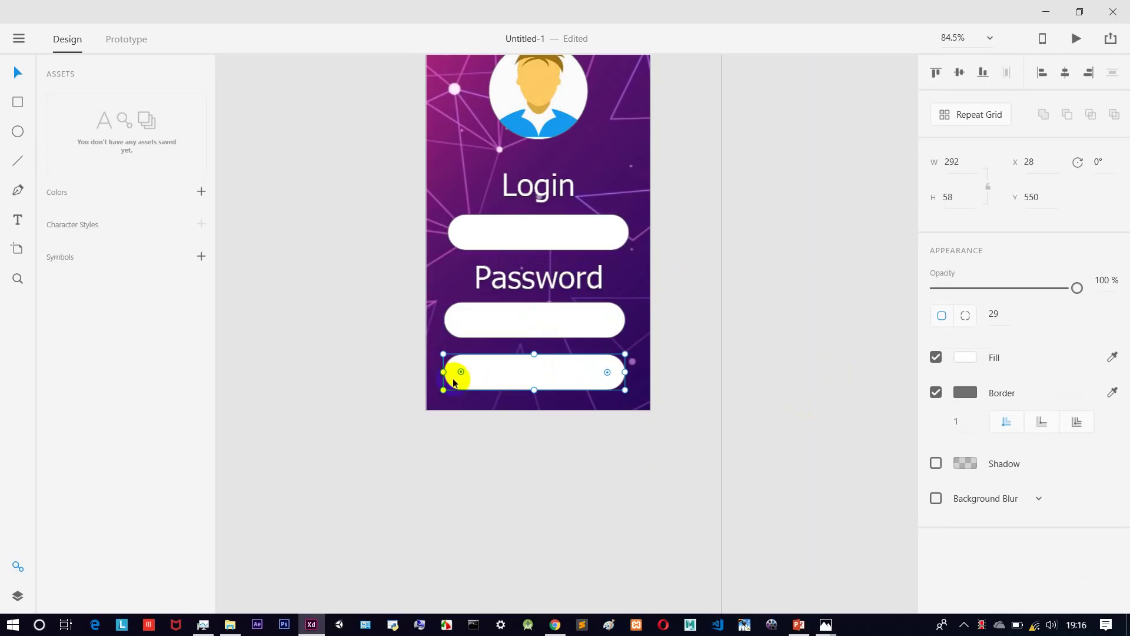
Narrow the new rounded shape from both sides to about 175 wide at X 93 and fill it with black #000000.
left_click_drag(446, 374, 480, 374)
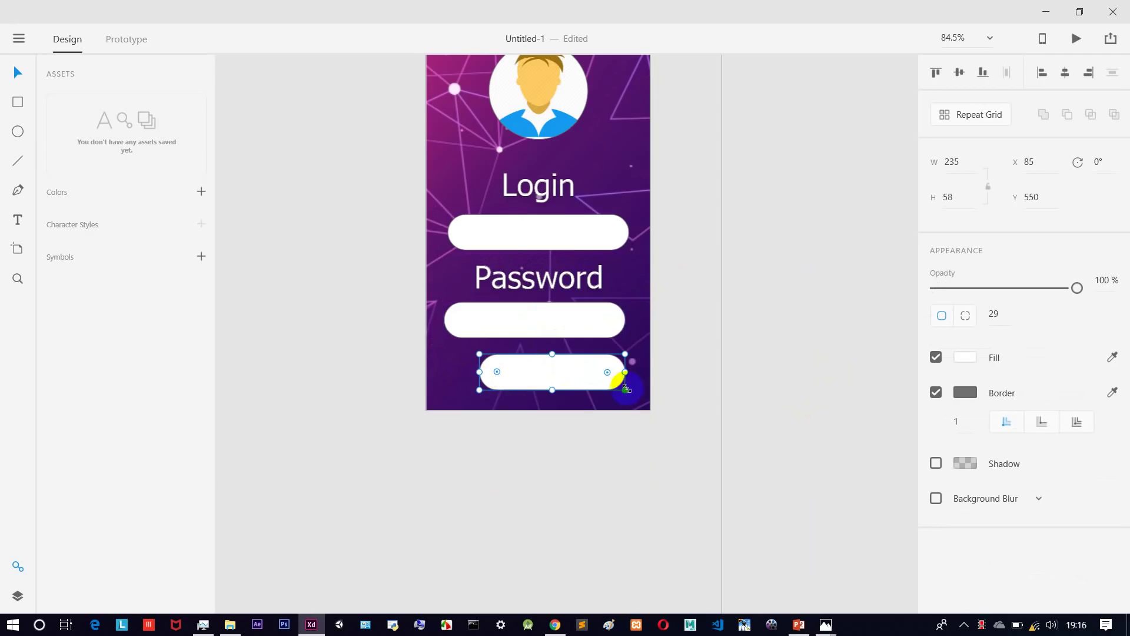
left_click_drag(626, 374, 556, 375)
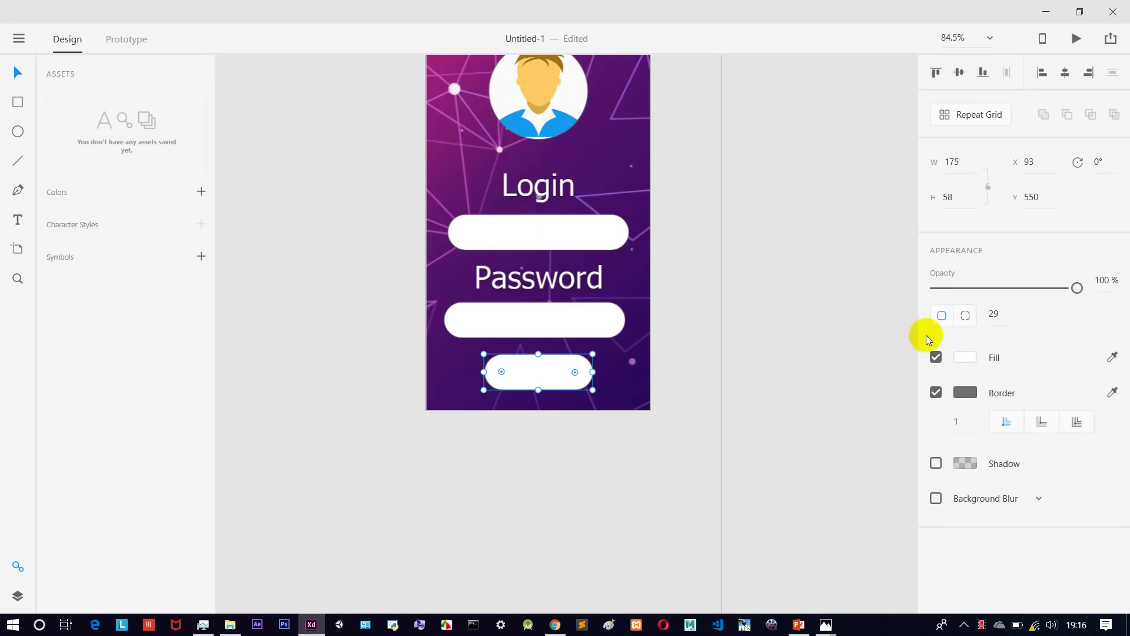
left_click(964, 358)
left_click_drag(815, 353, 728, 419)
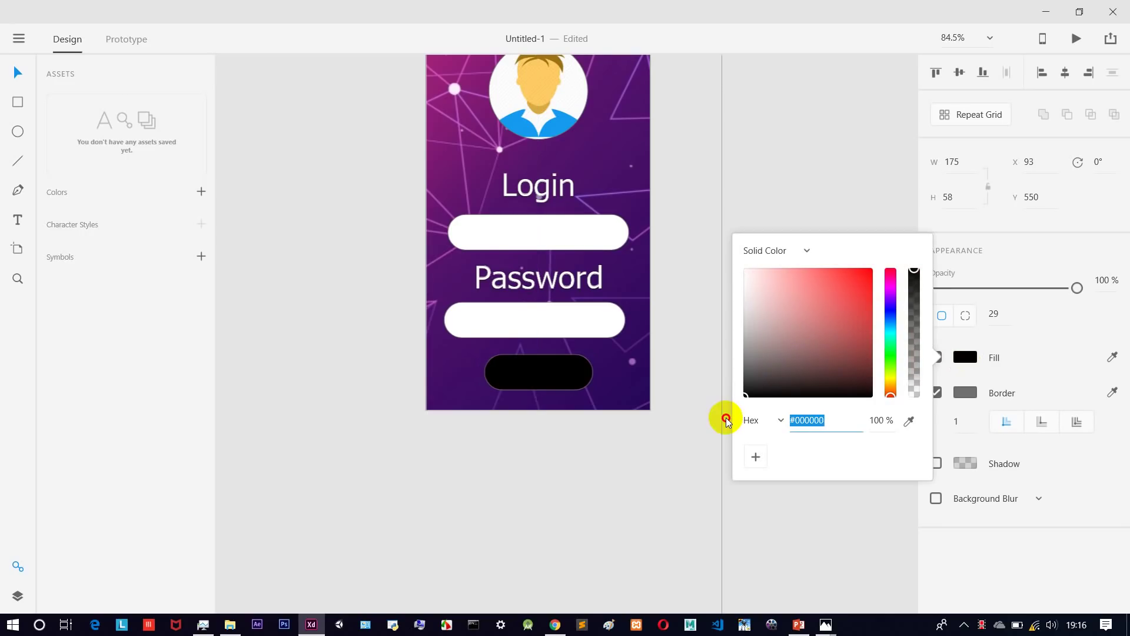
Place a copy of the Password text on the black button at size 34 and change it to "Ok".
left_click(589, 282)
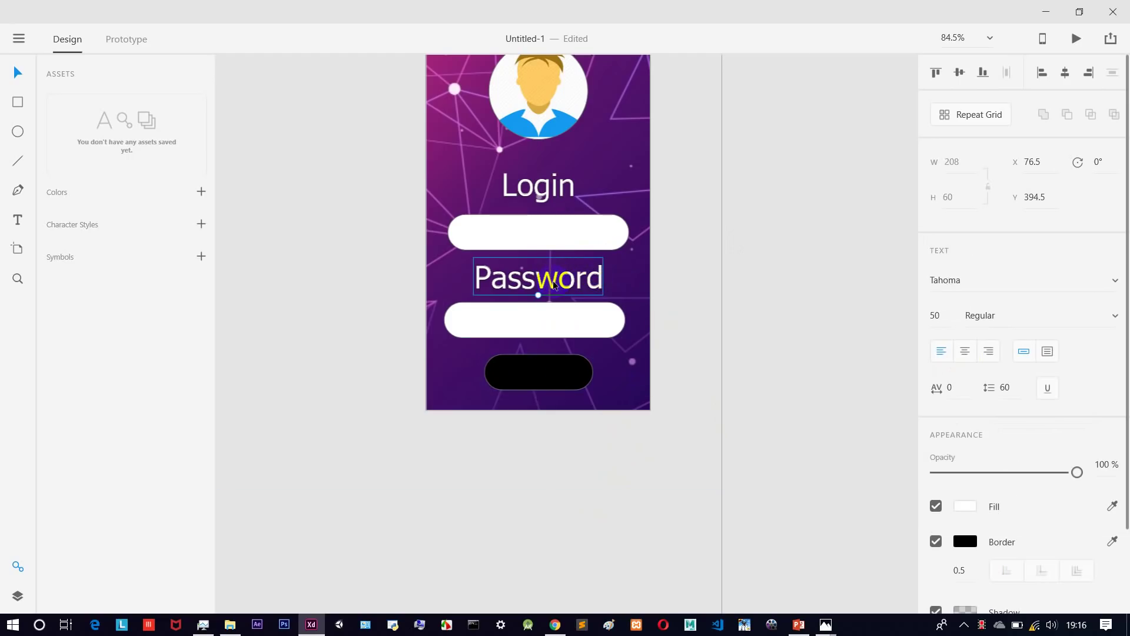
left_click_drag(553, 285, 539, 374)
double_click(542, 376)
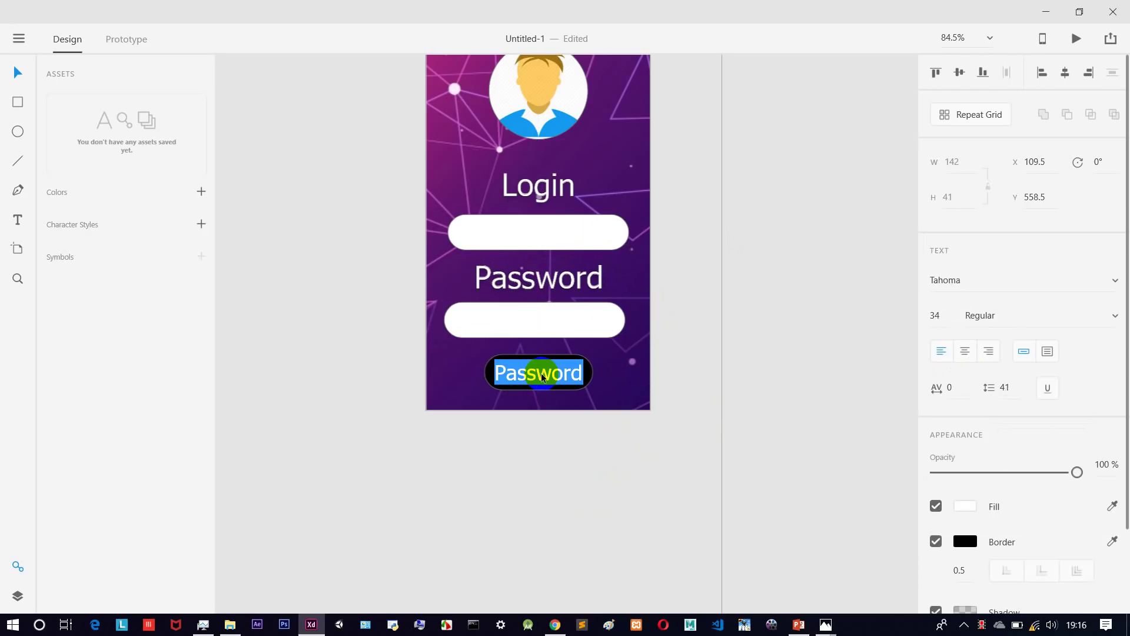
type("E")
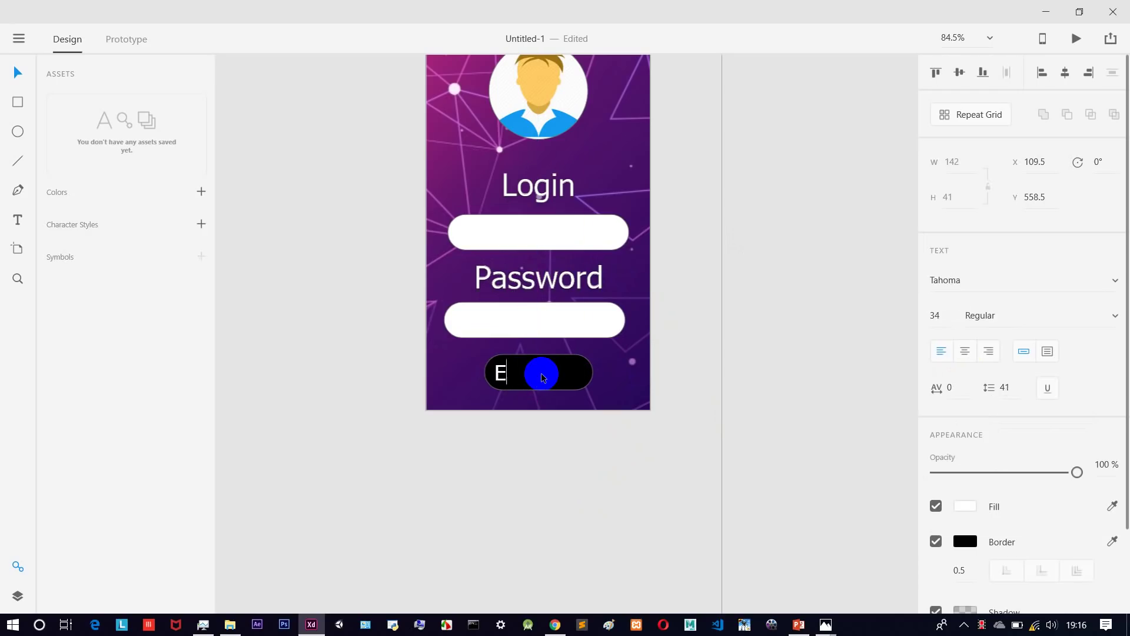
key("BackSpace")
type("Ok")
left_click(690, 366)
Centre the Ok text on the black button and shrink the button around it to about 99 wide at X 134.
double_click(508, 375)
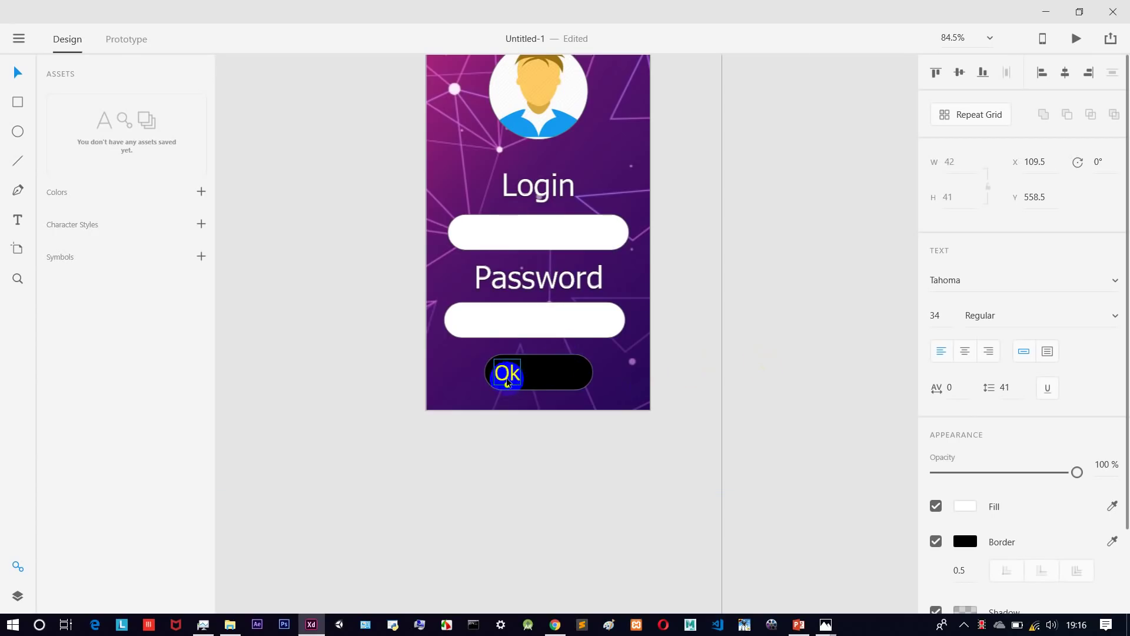
key("Escape")
left_click_drag(508, 382, 571, 372)
left_click(594, 373)
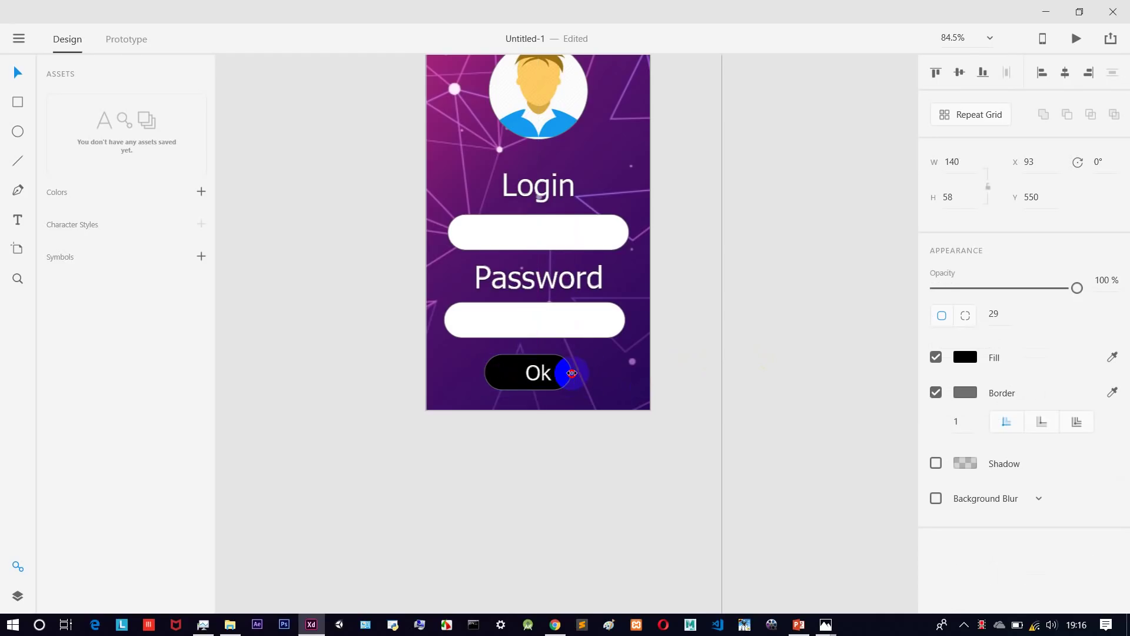
left_click_drag(484, 372, 504, 375)
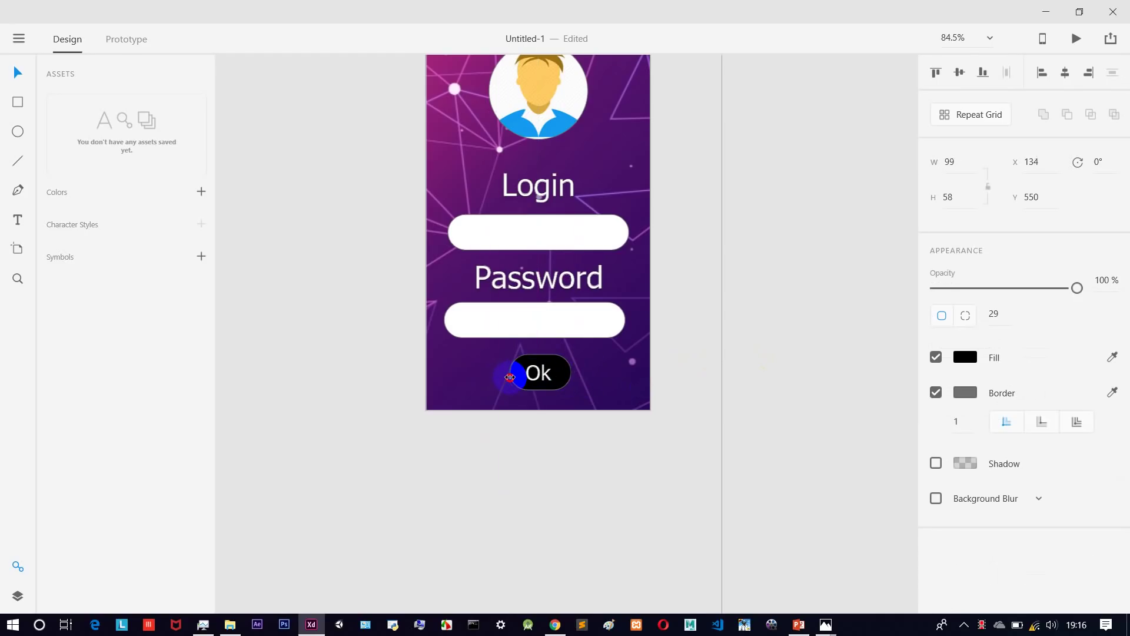
left_click(789, 303)
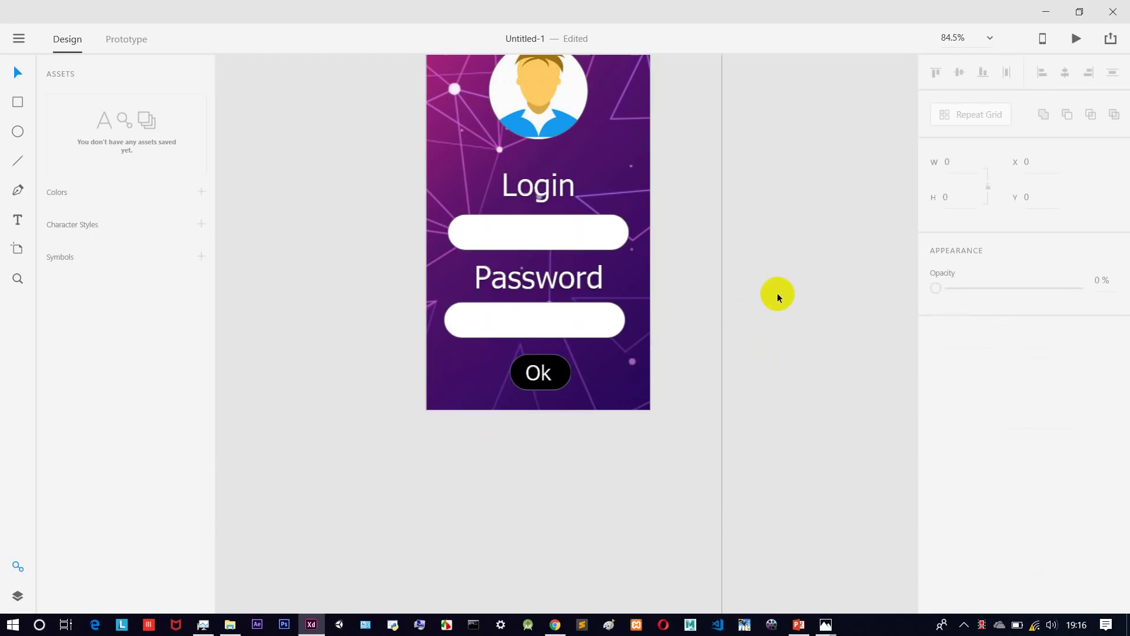
scroll(777, 292, "down", 3)
left_click_drag(832, 243, 737, 286)
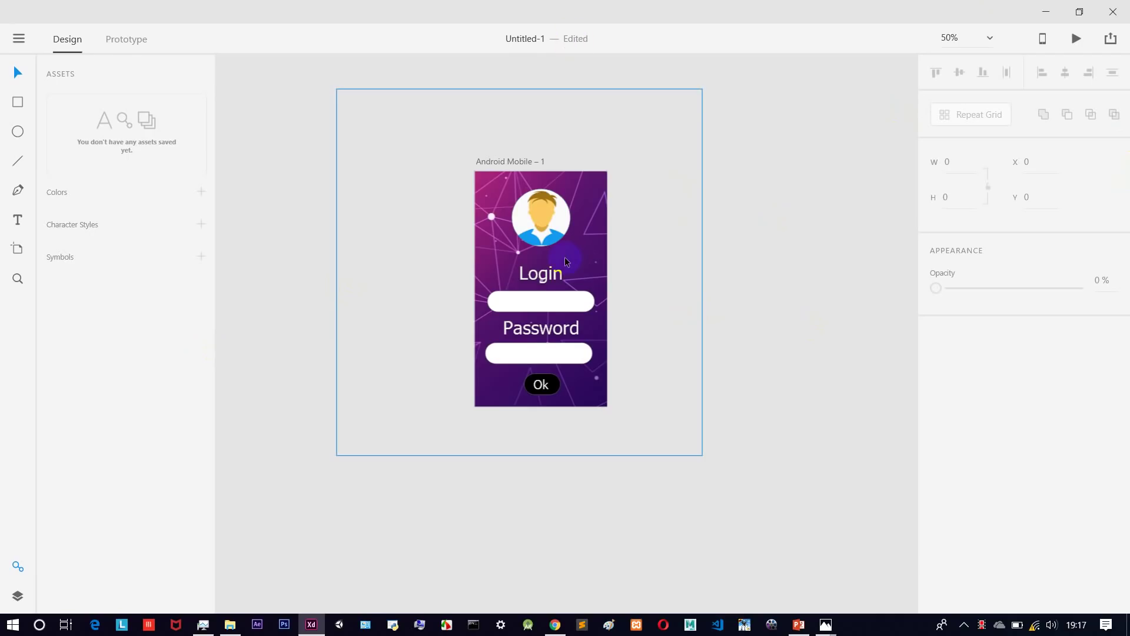
left_click(577, 355)
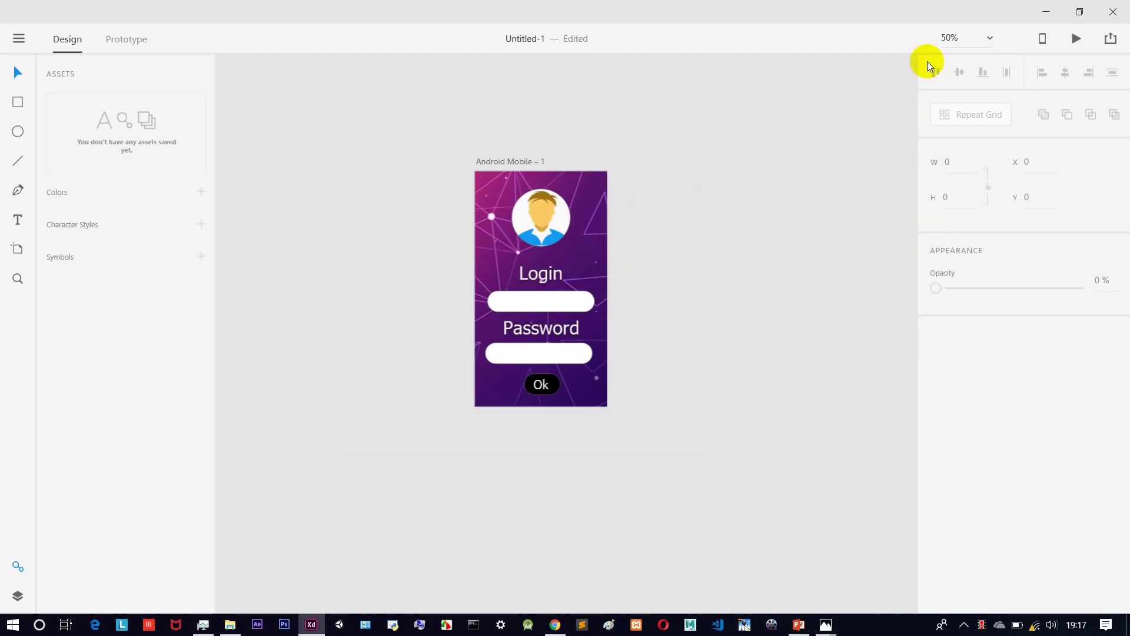
scroll(701, 244, "up", 3)
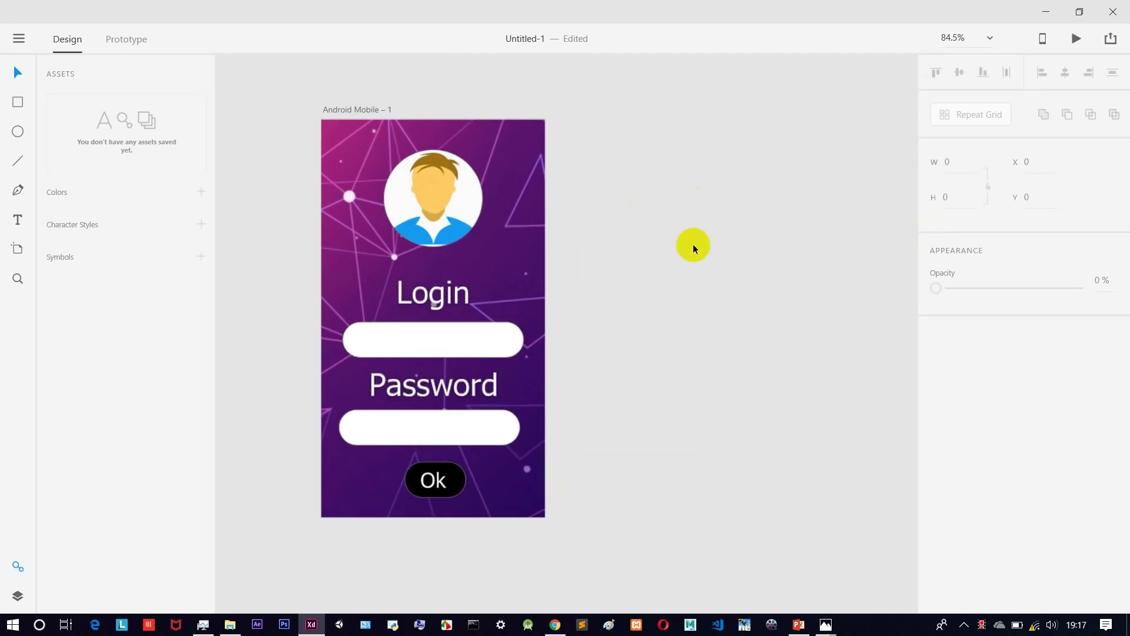
left_click_drag(687, 242, 787, 238)
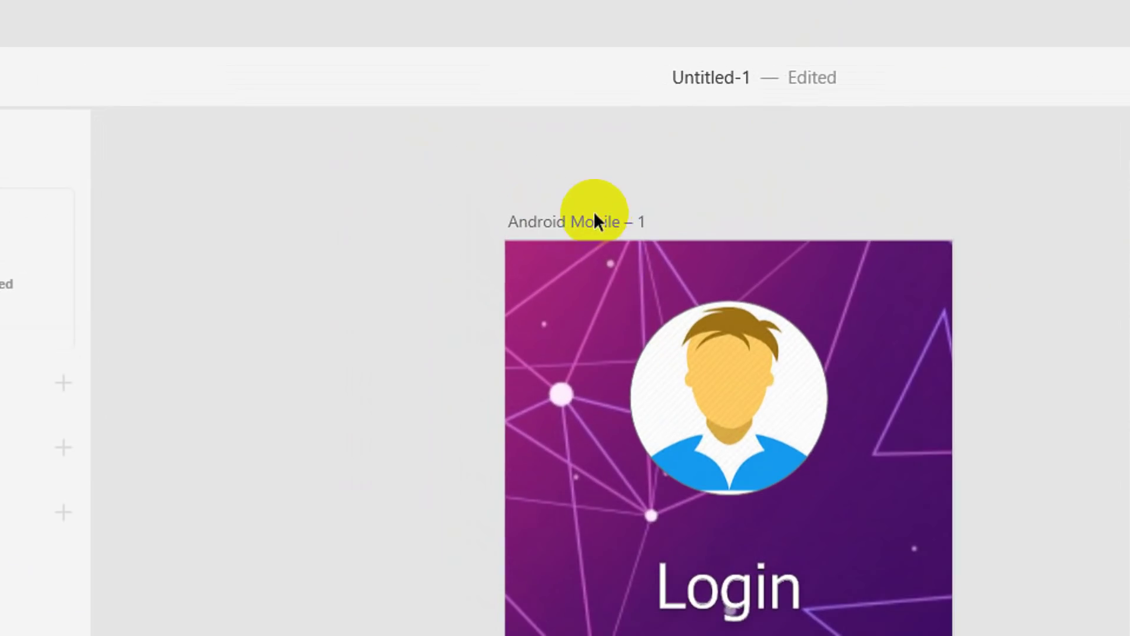
Rename the Android Mobile – 1 artboard to "login page".
double_click(464, 109)
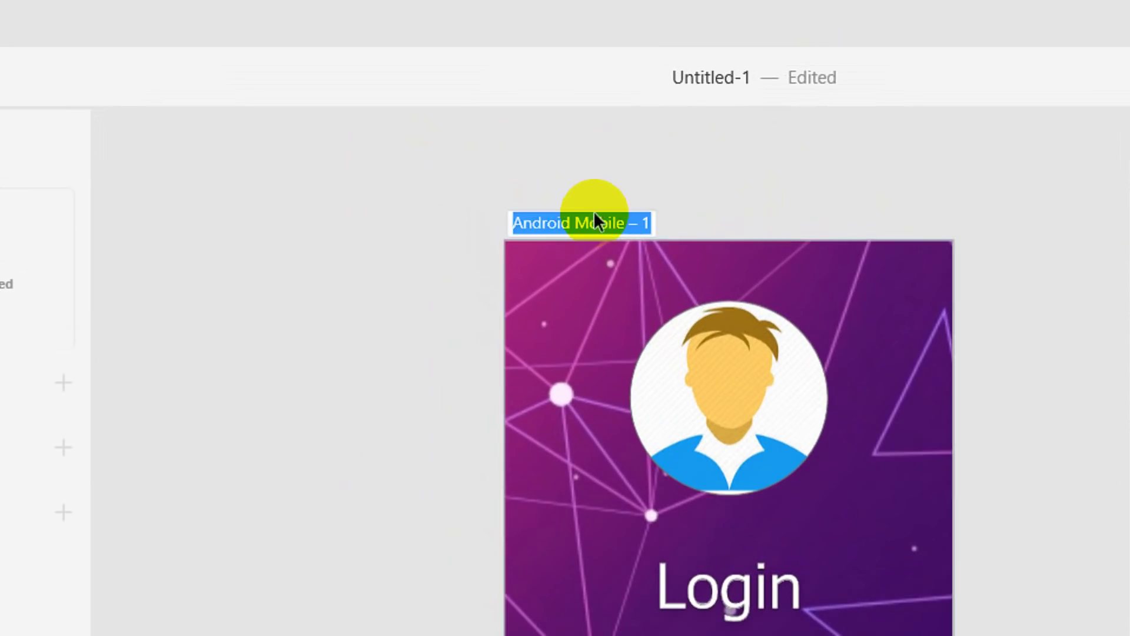
type("log")
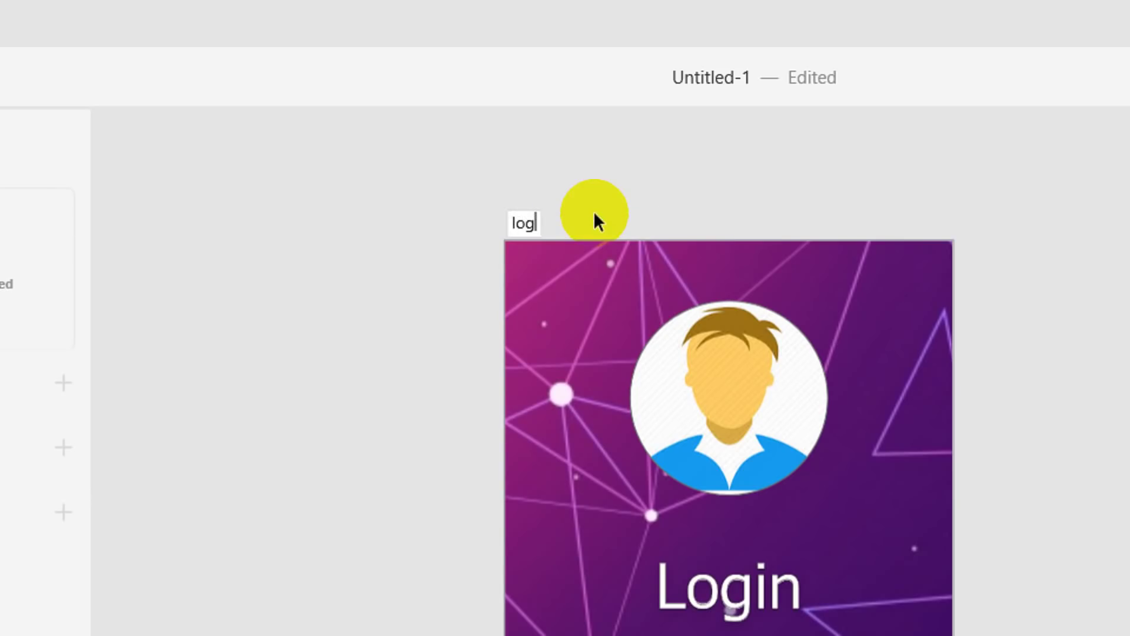
type("in page")
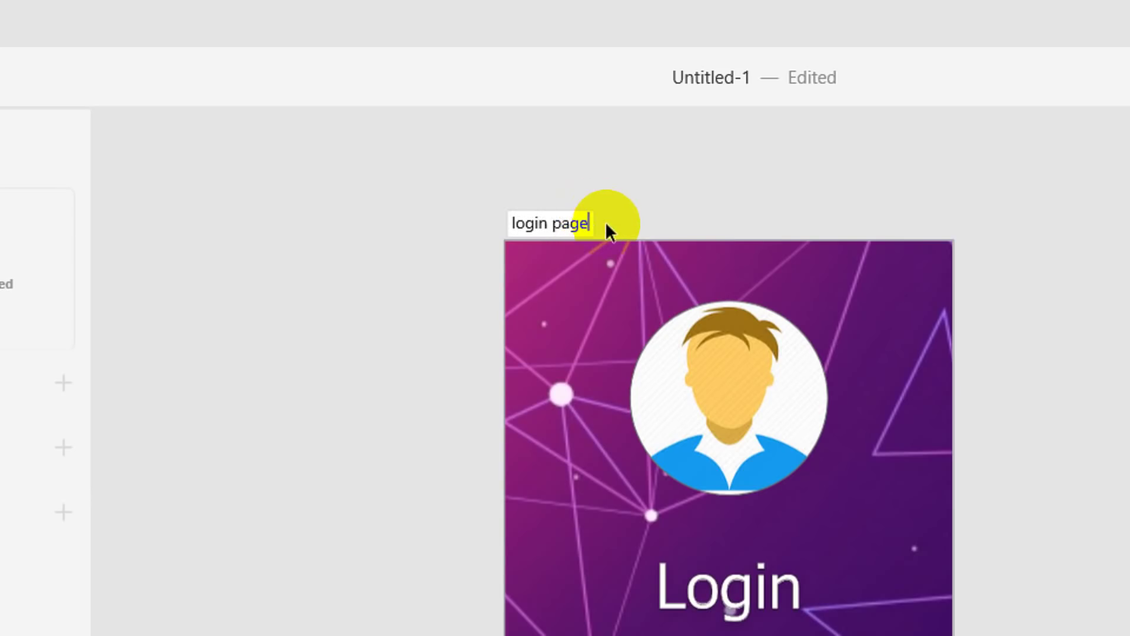
key("Return")
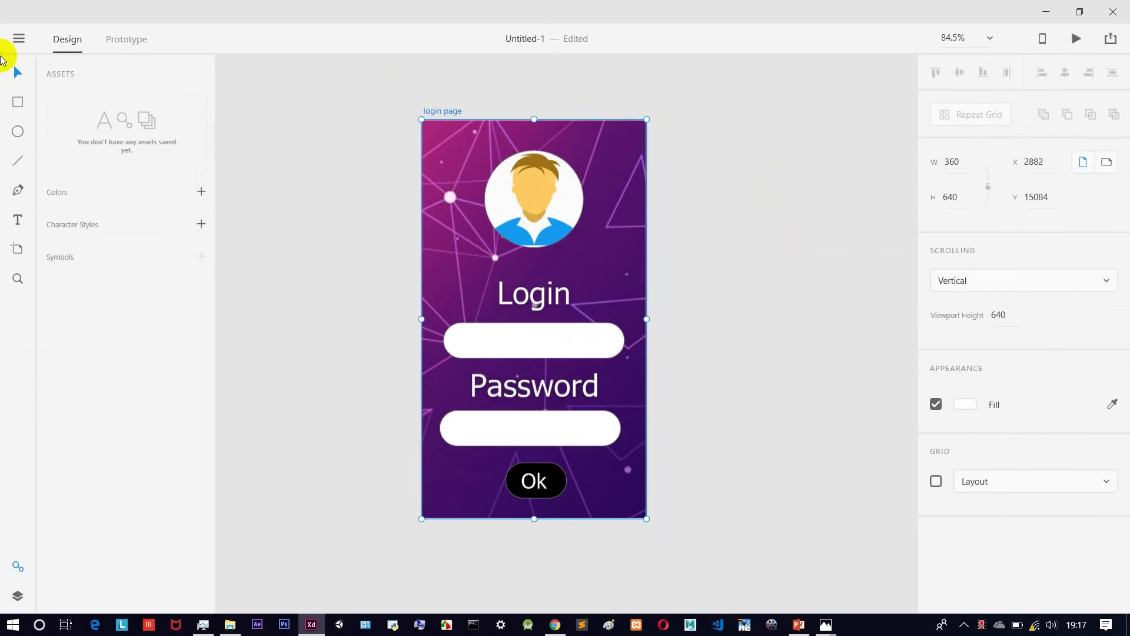
Open the export settings for the selected login page artboard.
left_click(19, 39)
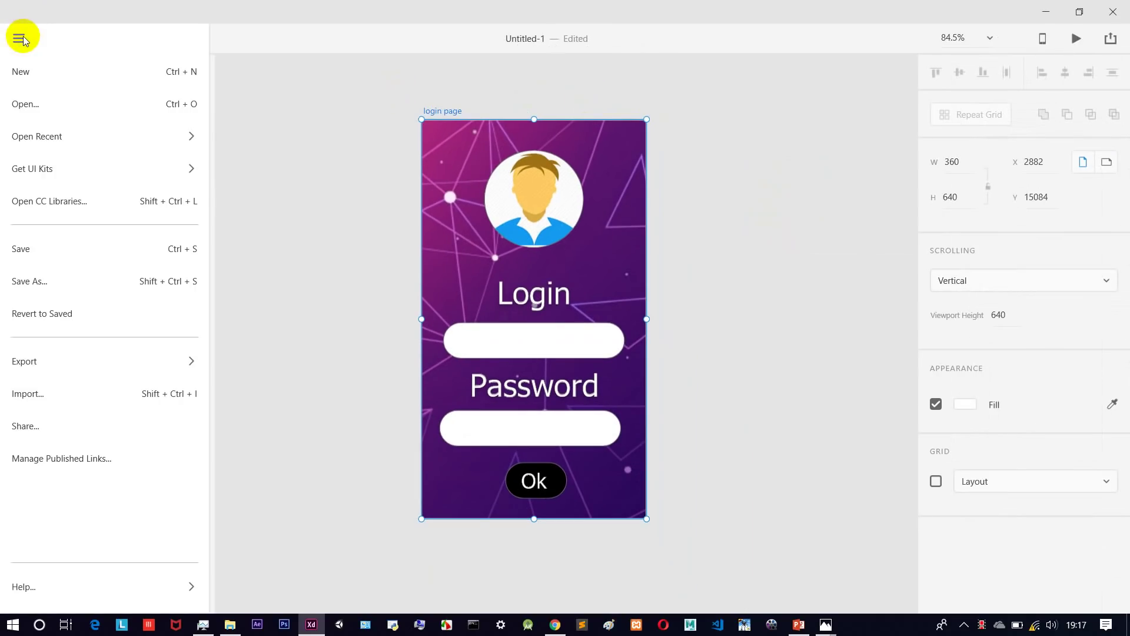
mouse_move(46, 357)
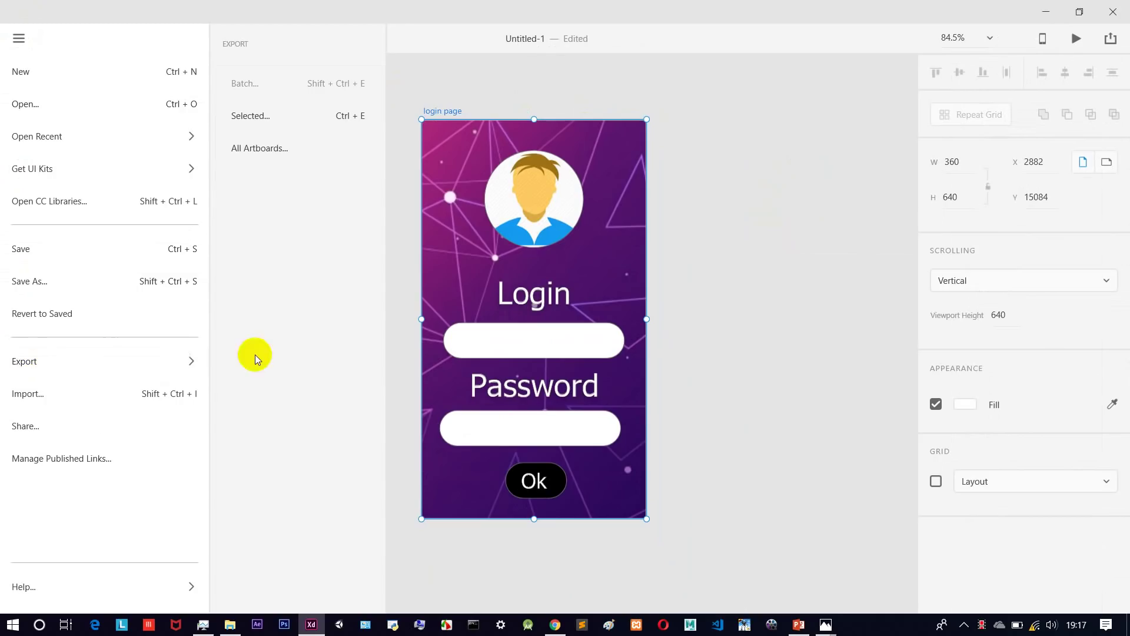
left_click(285, 118)
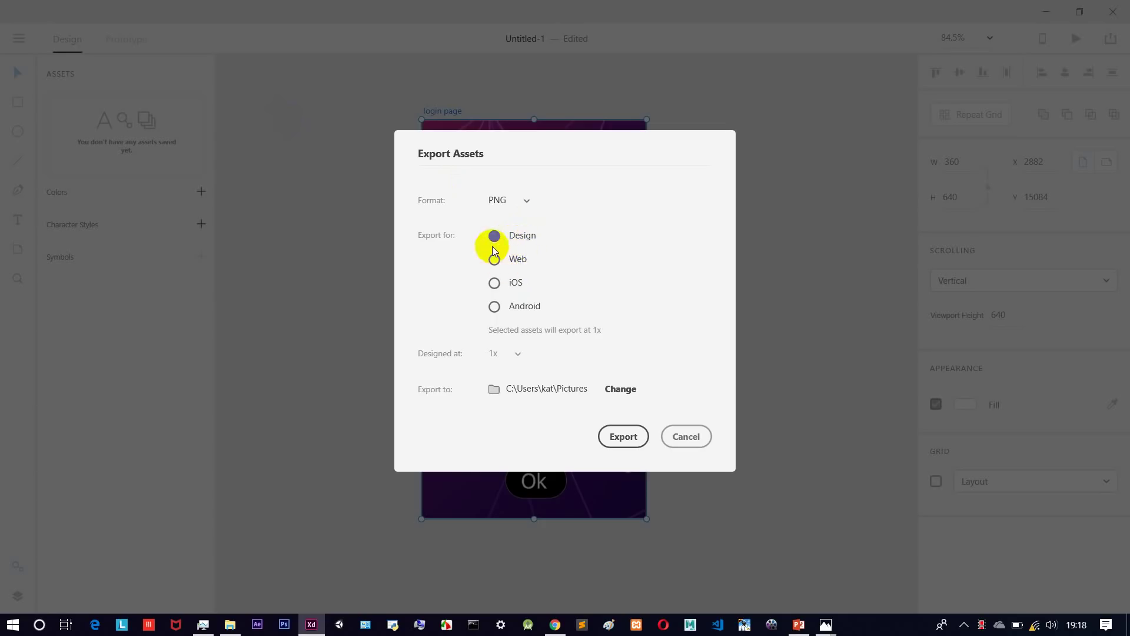
Compare the Android, iOS, Web and Design export targets and the resolutions each one offers.
left_click(525, 307)
left_click(516, 284)
left_click(514, 257)
left_click(517, 235)
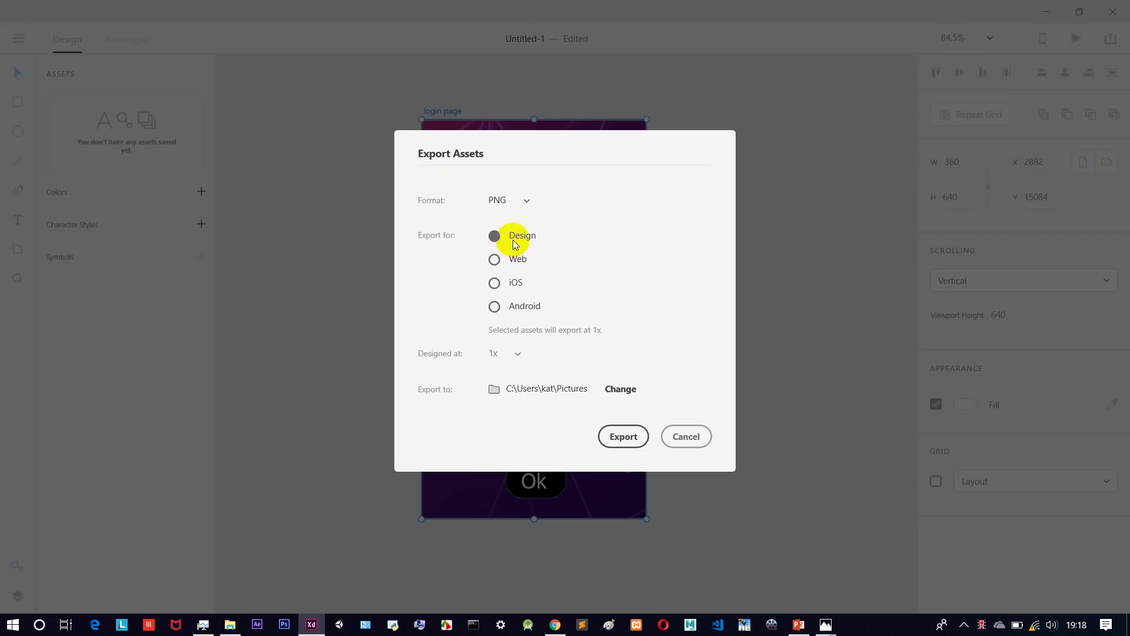
left_click(517, 257)
left_click(517, 281)
left_click(524, 302)
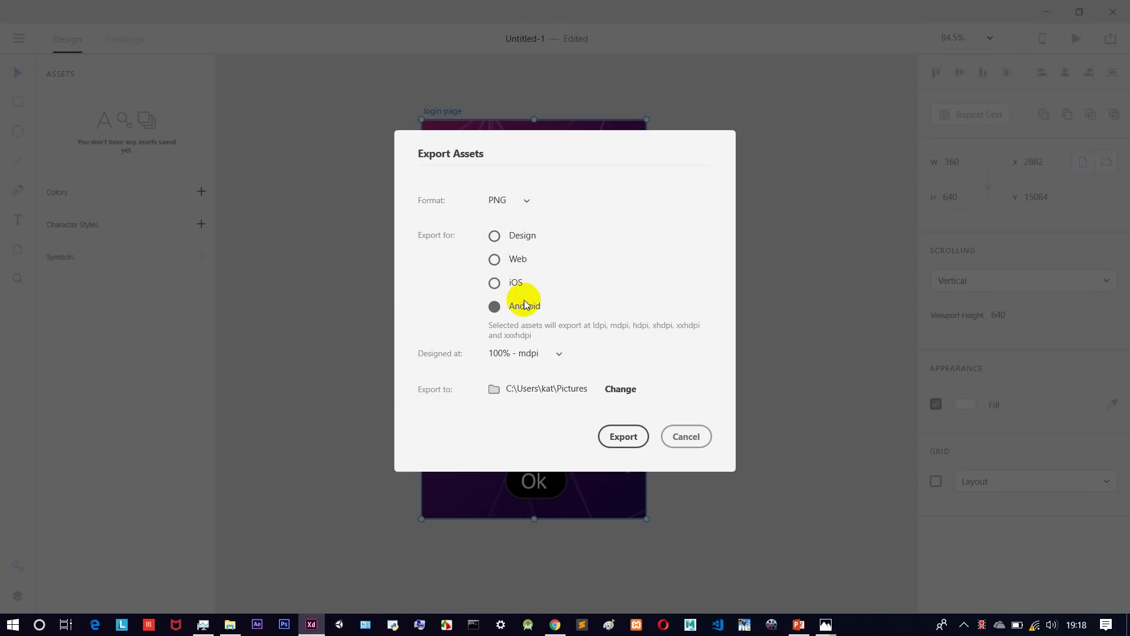
left_click(500, 258)
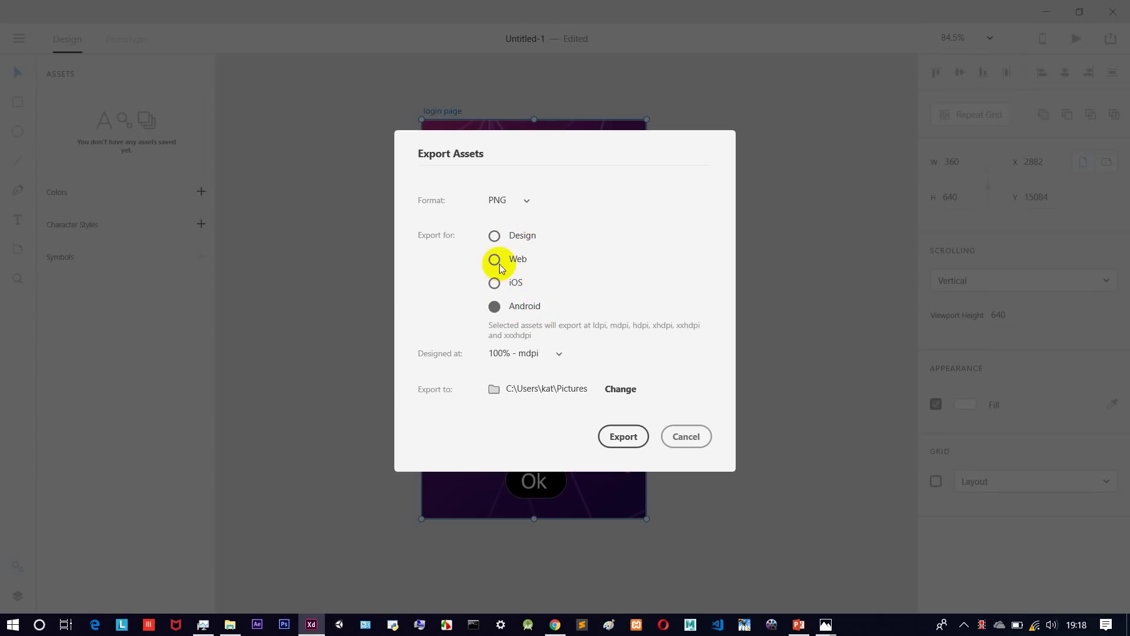
Export the login page artboard as PNG for Design into the Pictures folder.
left_click(505, 236)
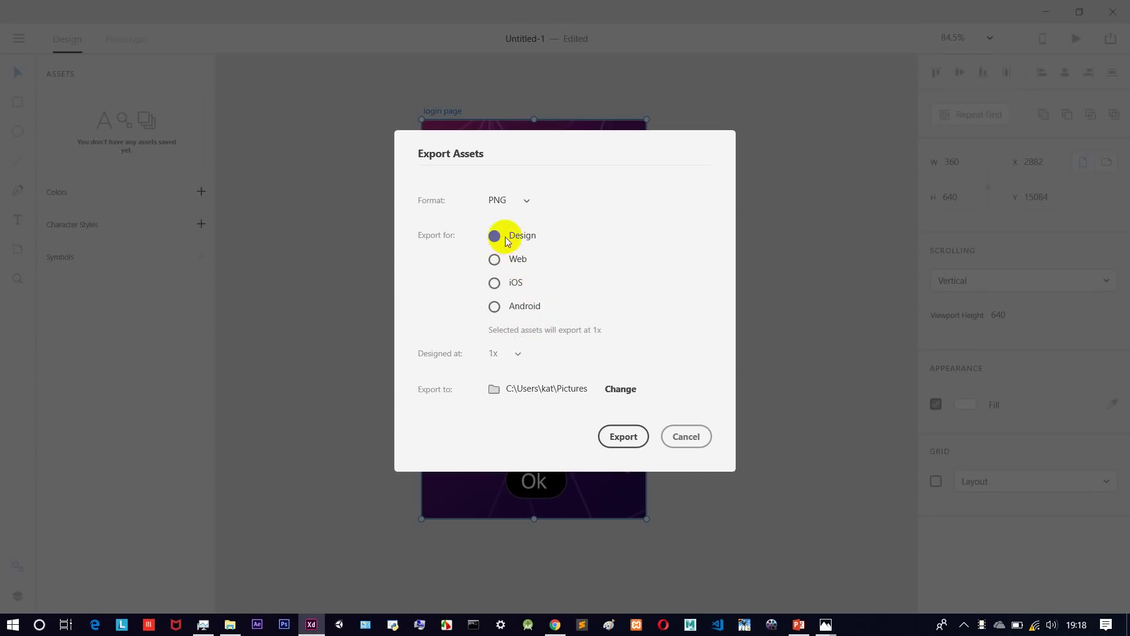
left_click(612, 437)
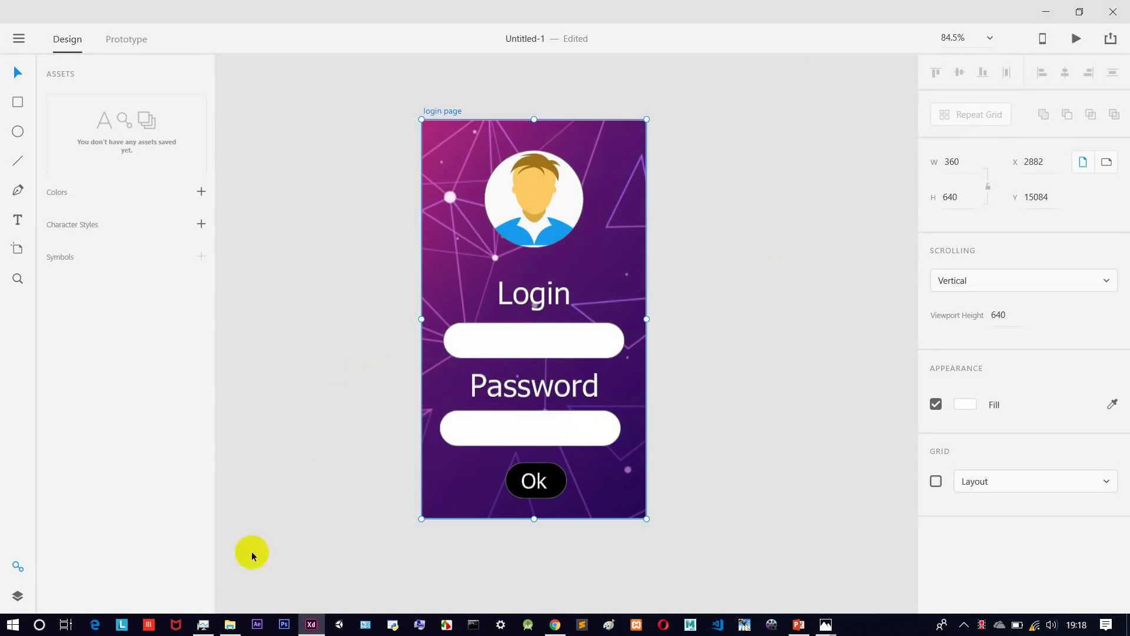
Switch to File Explorer, view the exported login page.png from the Pictures folder enlarged in Photos, and return to Adobe XD.
mouse_move(220, 631)
left_click(228, 560)
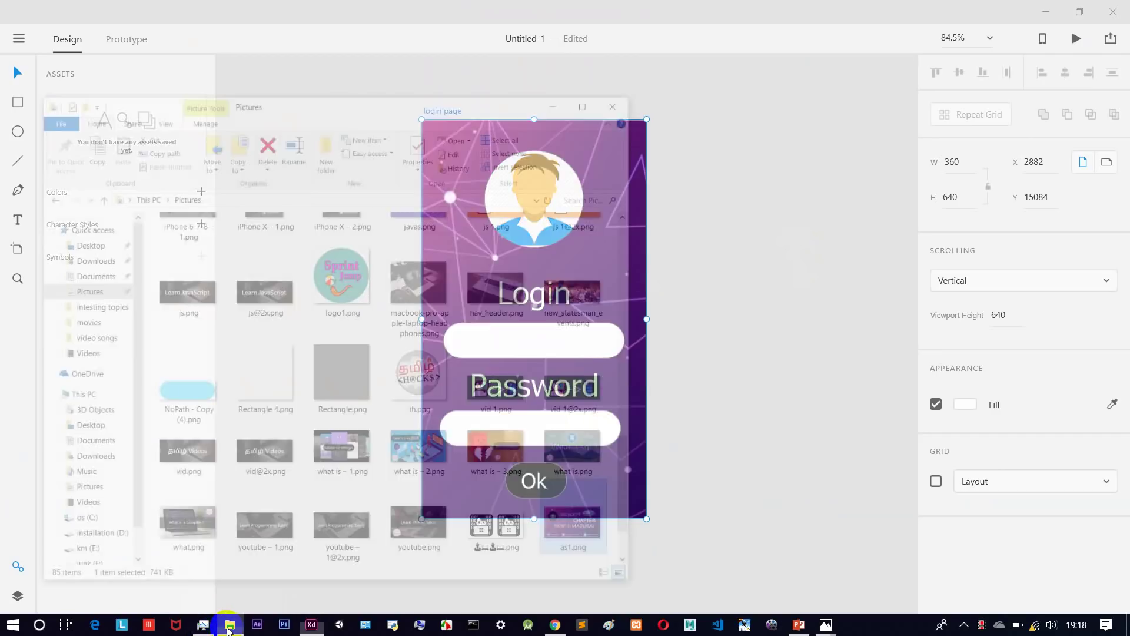
scroll(354, 354, "down", 1)
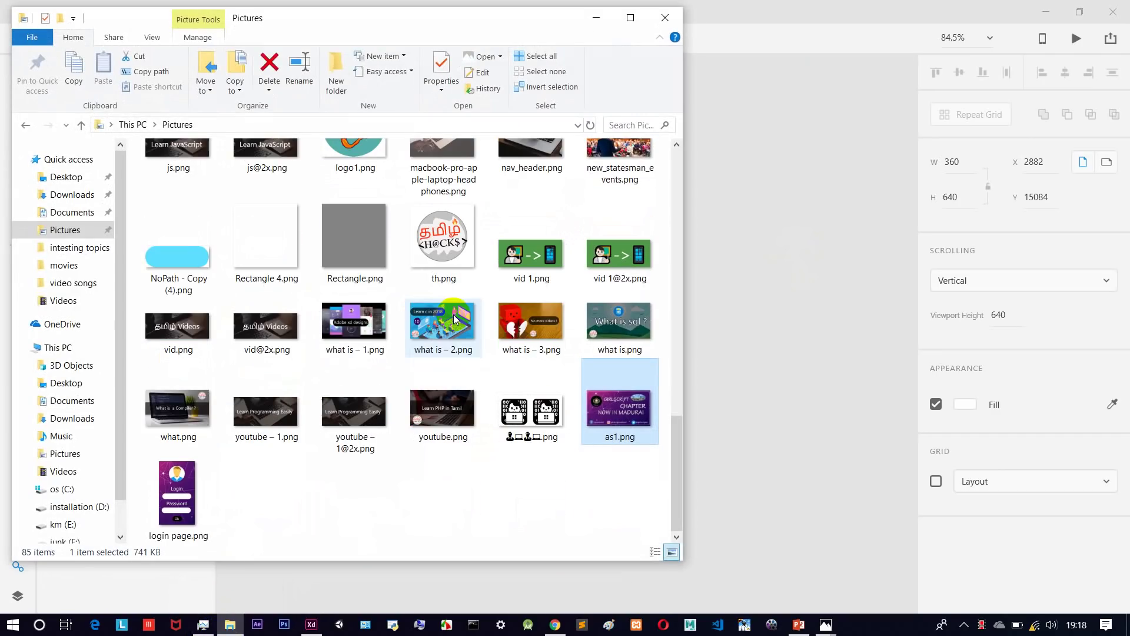
double_click(202, 486)
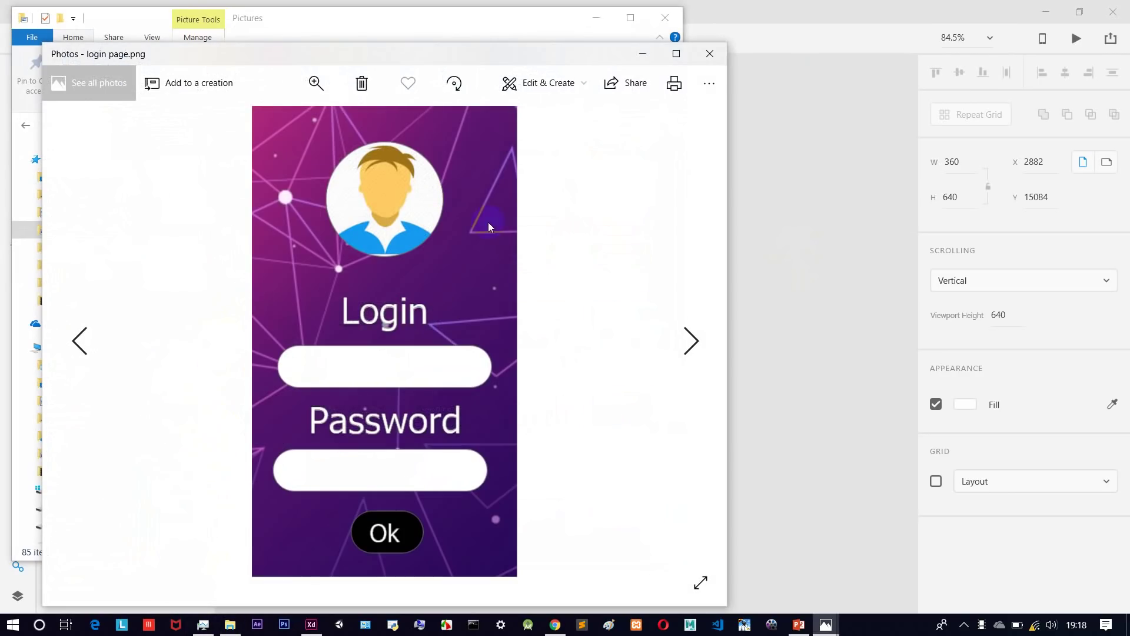
left_click(676, 53)
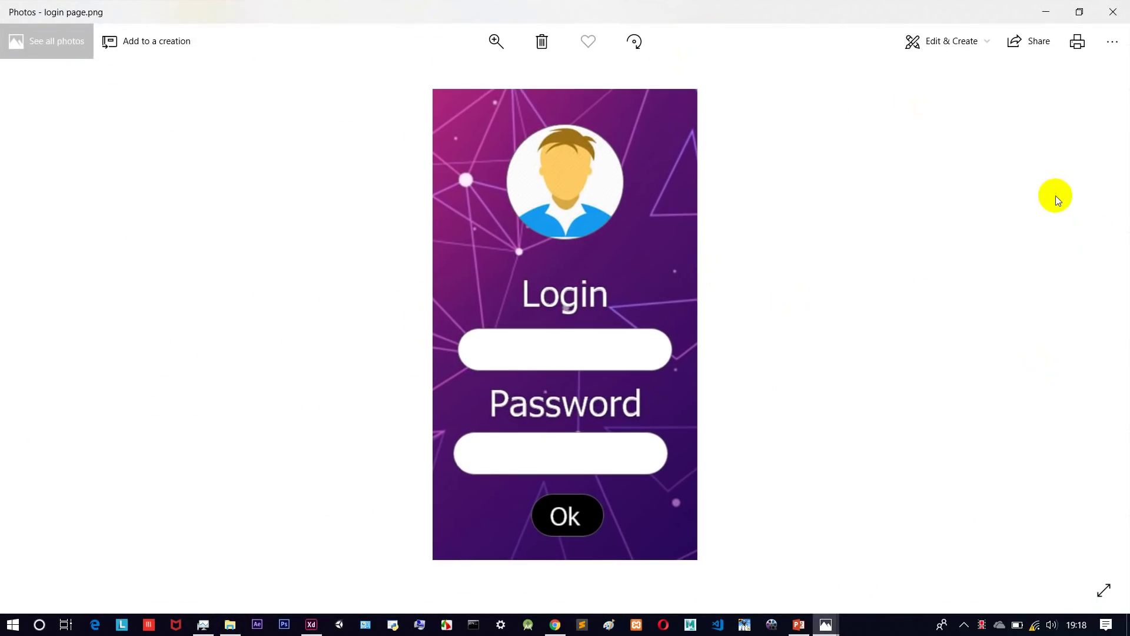
left_click(1113, 12)
left_click(599, 18)
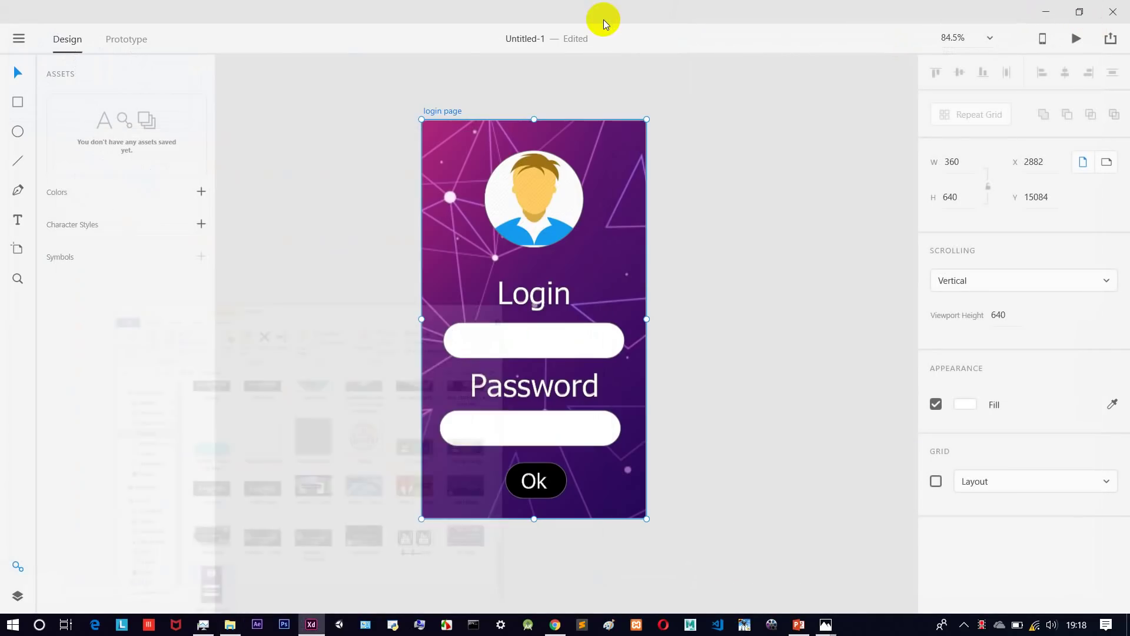